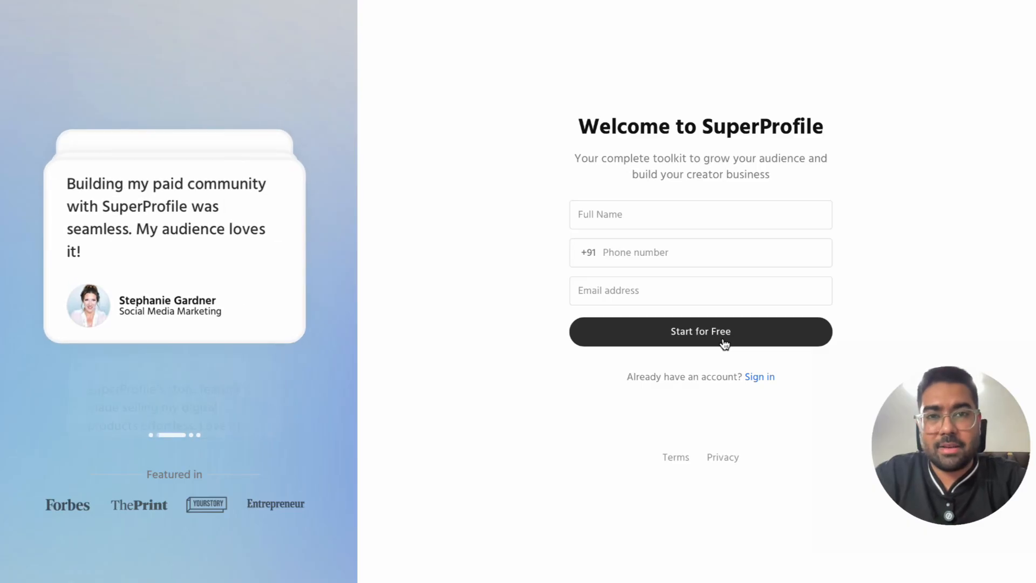
# - Sign in to the existing SuperProfile account and look through the full list of available apps
pyautogui.click(762, 379)
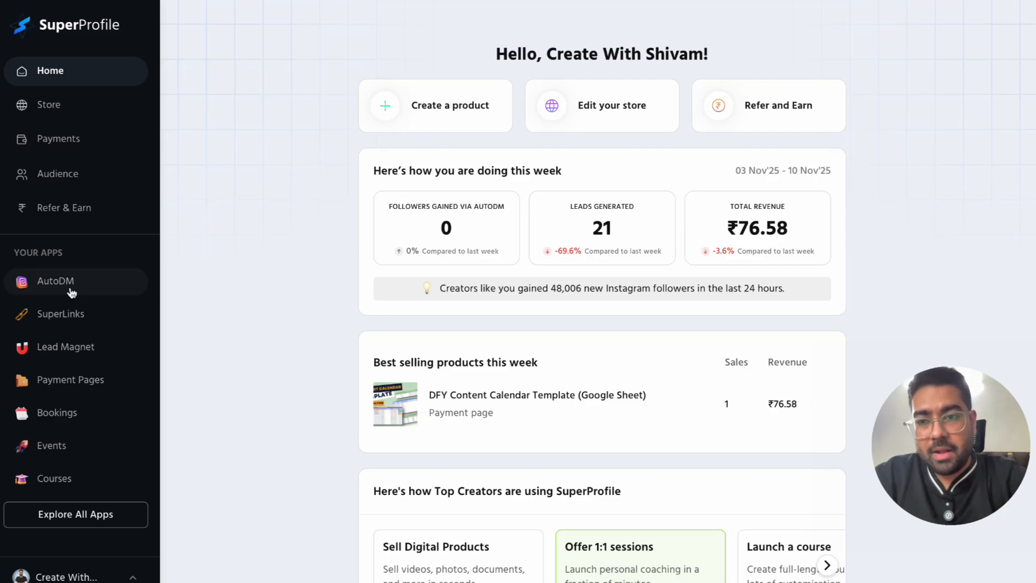
pyautogui.click(75, 518)
pyautogui.scroll(-3, 426, 444)
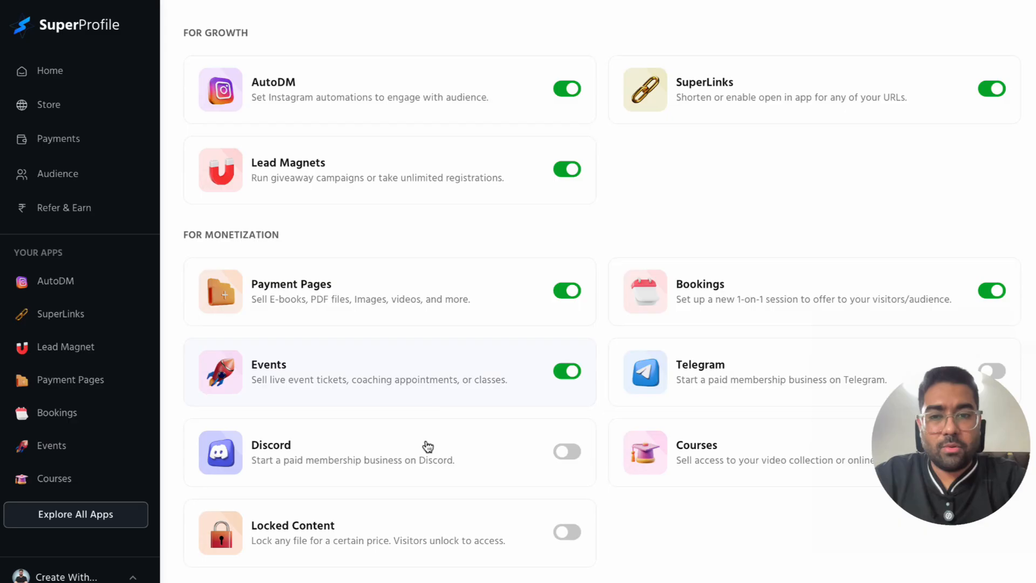
pyautogui.scroll(3, 427, 446)
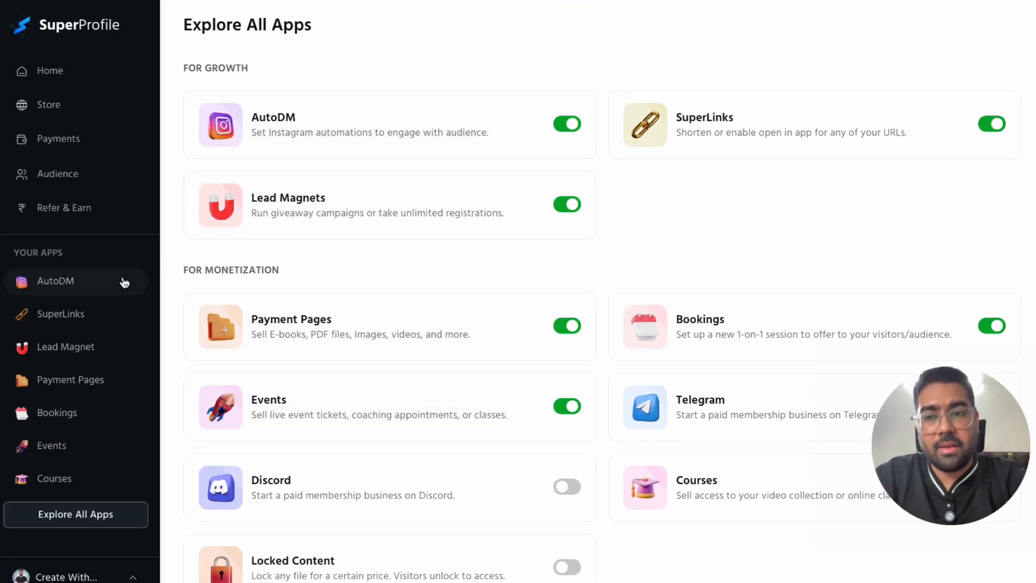
# - Check the logged-in Instagram profile and connect that account in the AutoDM settings, allowing SuperProfile-IG to access it
pyautogui.click(92, 278)
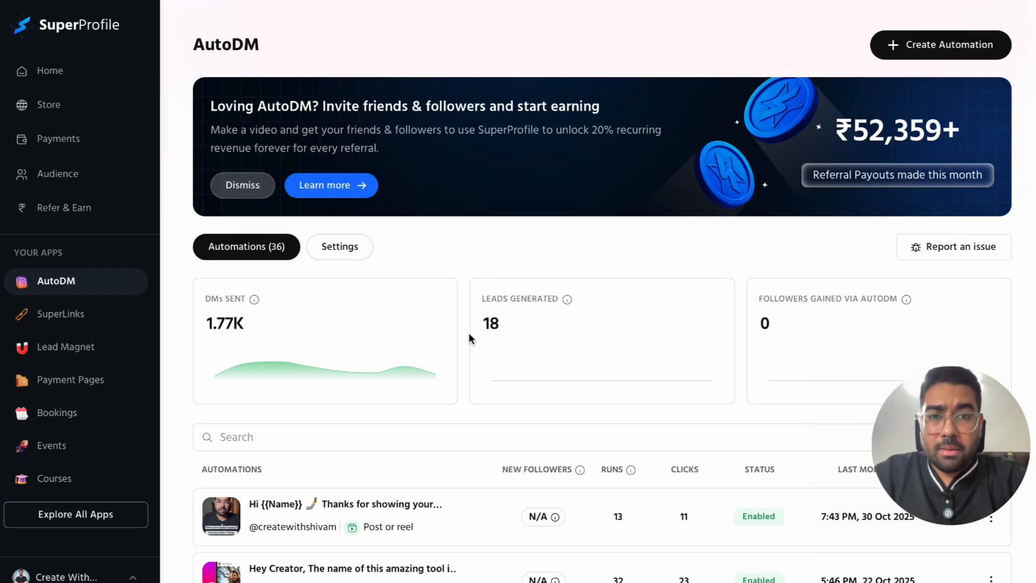
pyautogui.click(351, 254)
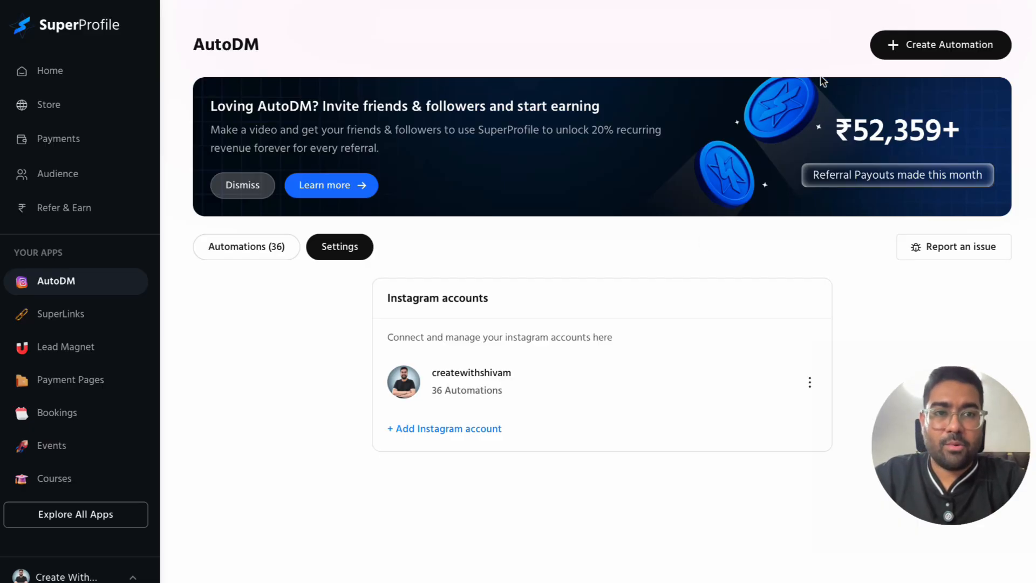
pyautogui.click(883, 1)
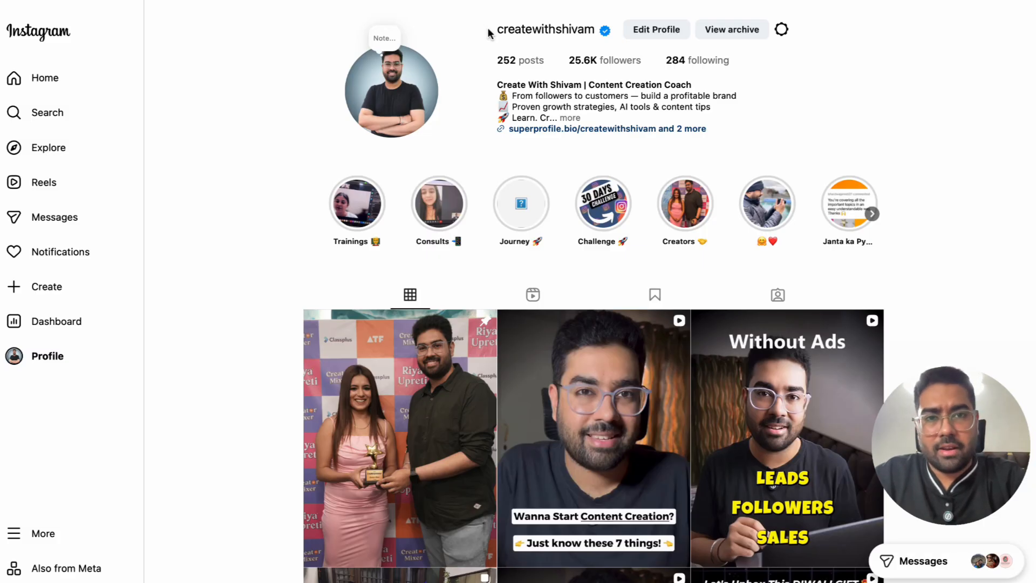
pyautogui.click(552, 1)
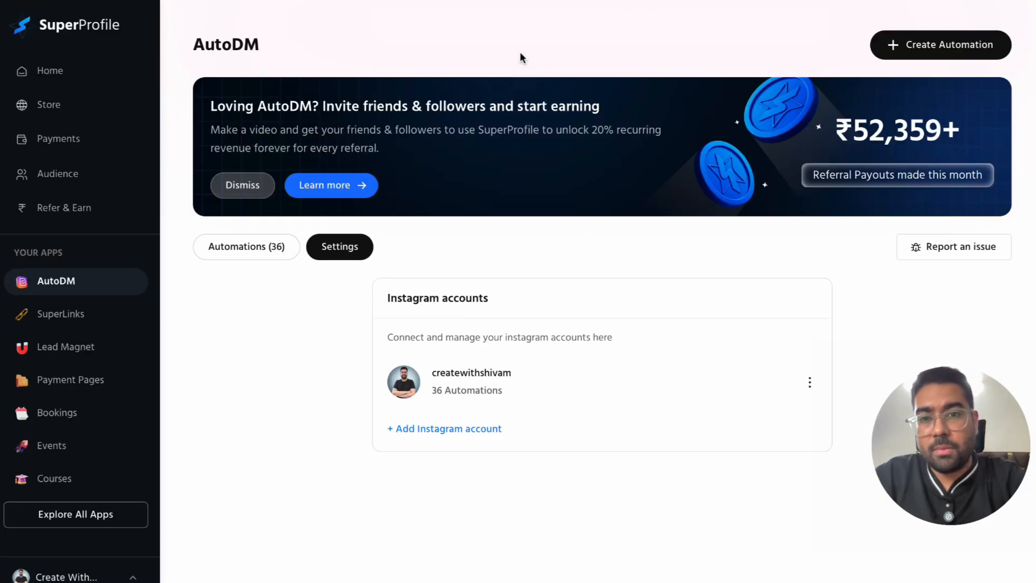
pyautogui.click(846, 1)
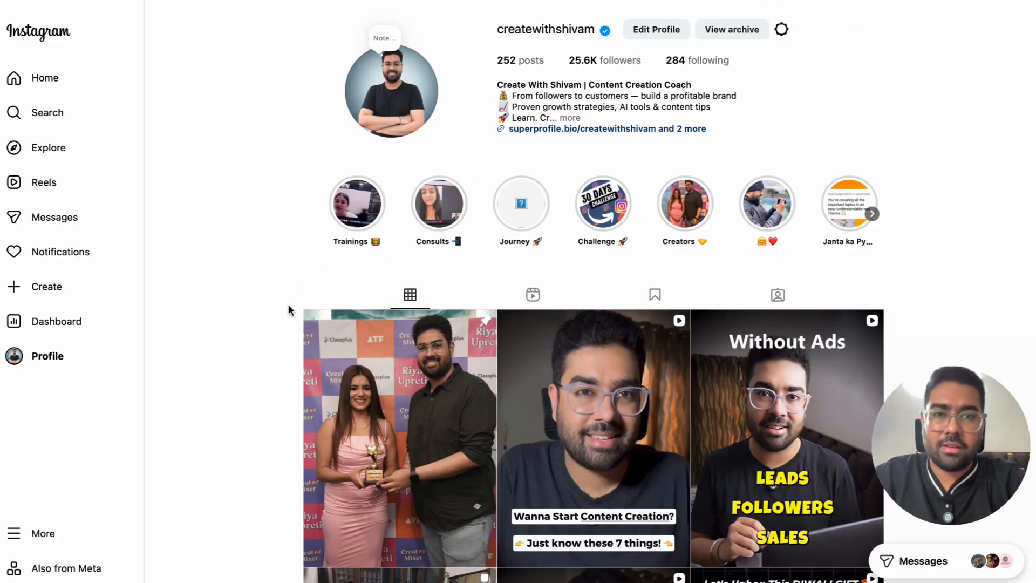
pyautogui.click(602, 1)
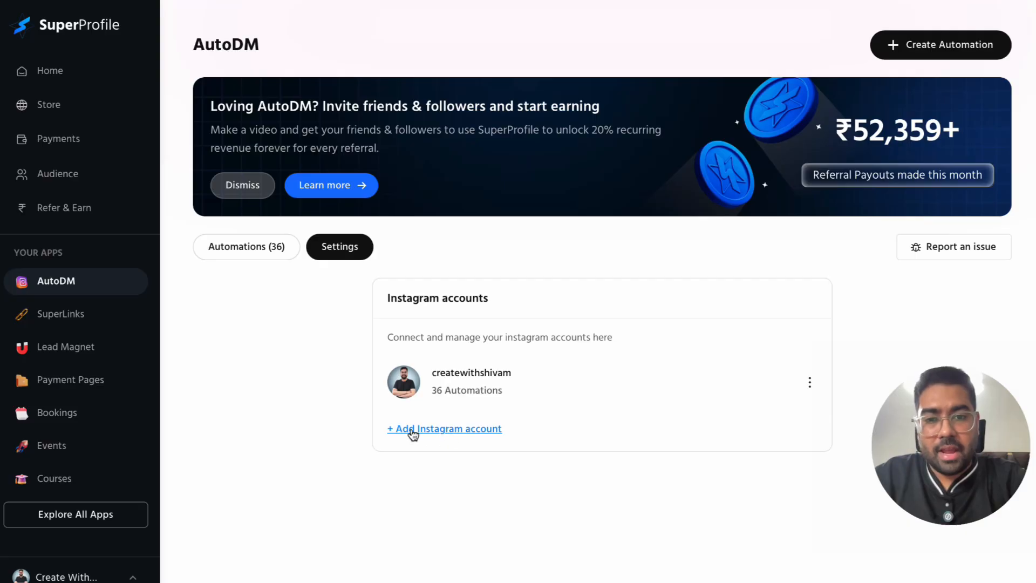
pyautogui.click(441, 430)
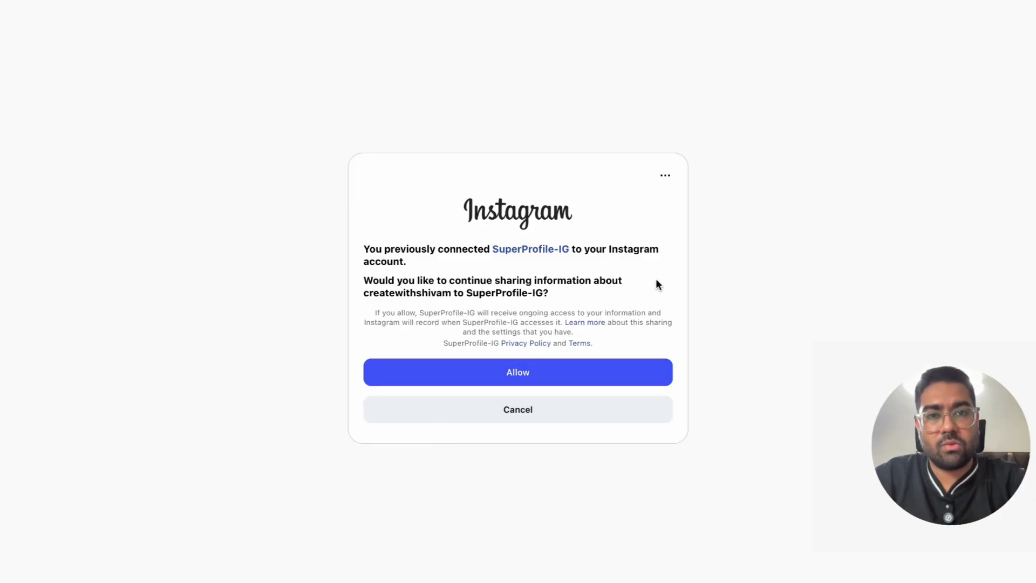
pyautogui.click(534, 376)
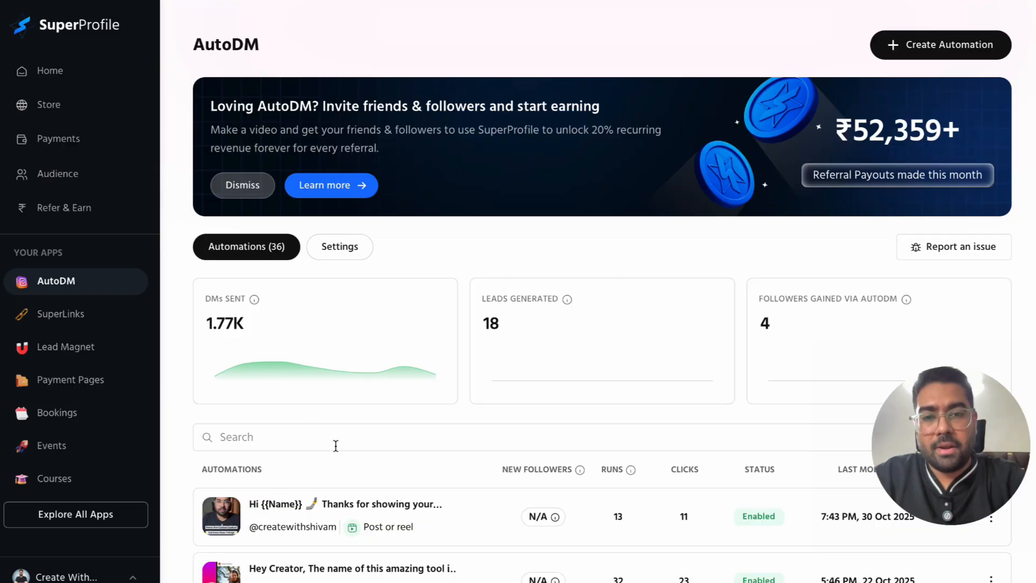
# - View the trigger choices for a new AutoDM automation, close them, and review the list of existing automations
pyautogui.click(911, 46)
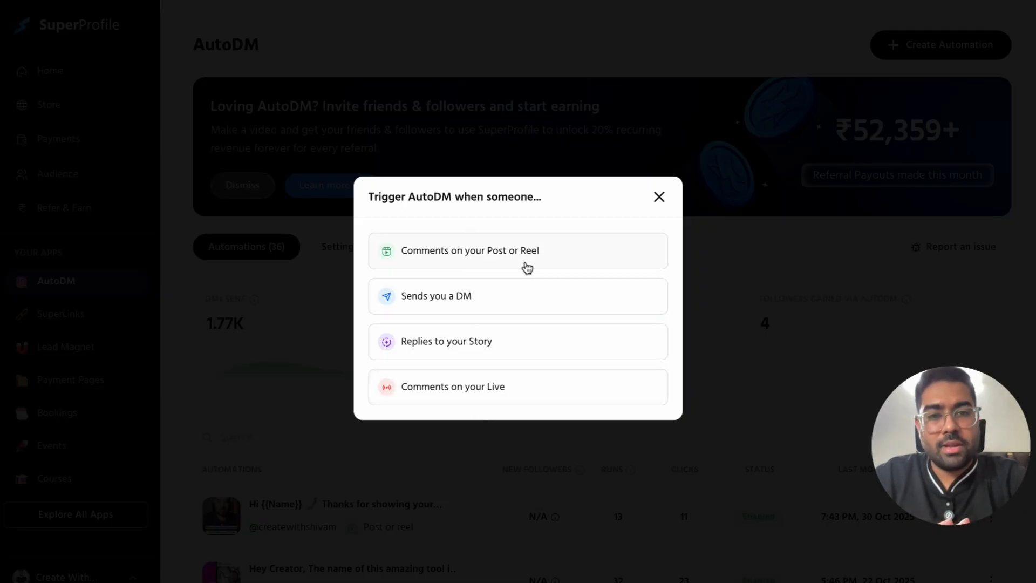
pyautogui.click(659, 196)
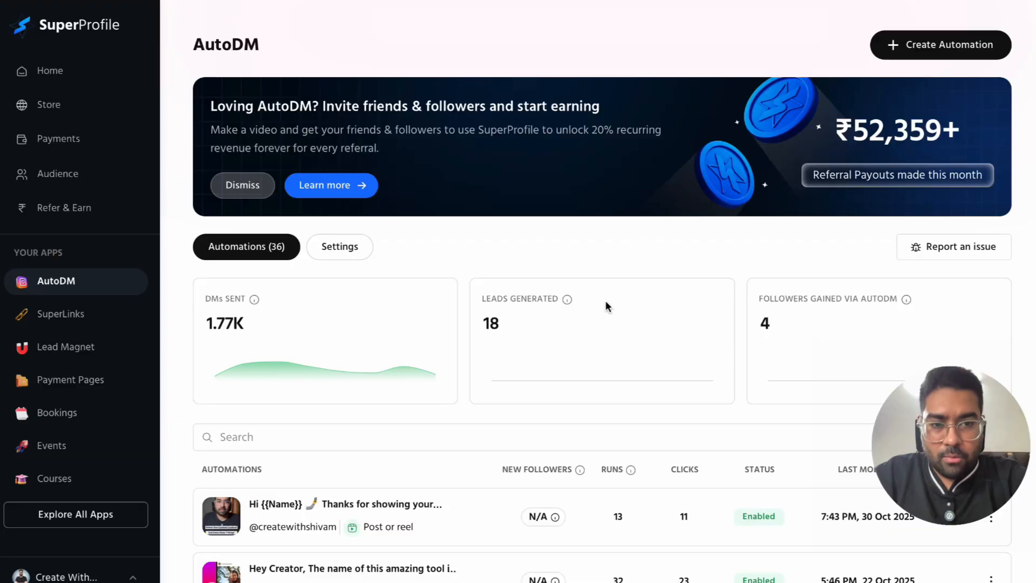
pyautogui.scroll(-3, 552, 388)
pyautogui.scroll(-8, 552, 388)
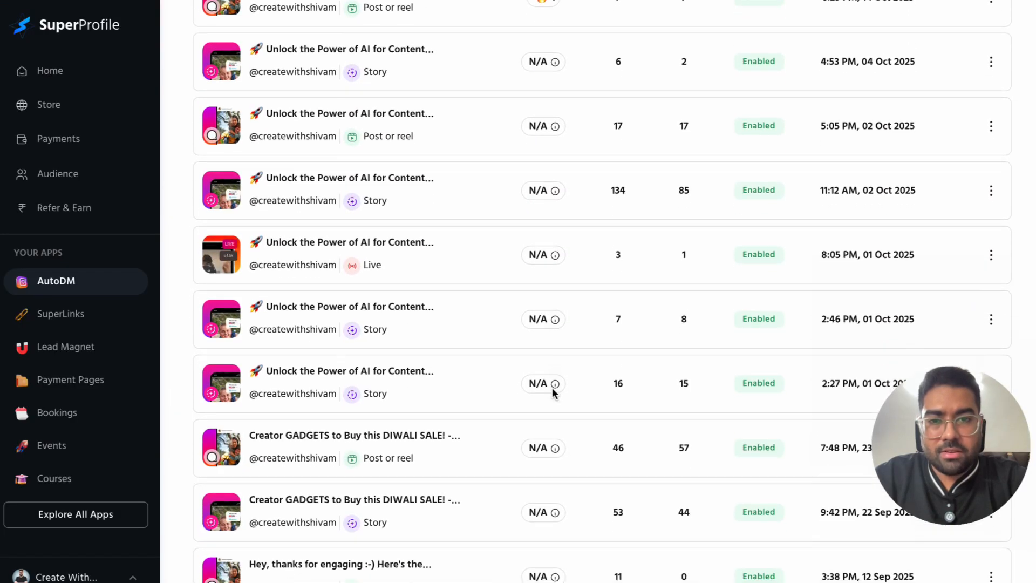
pyautogui.scroll(1, 552, 387)
pyautogui.scroll(4, 552, 388)
pyautogui.scroll(-2, 551, 393)
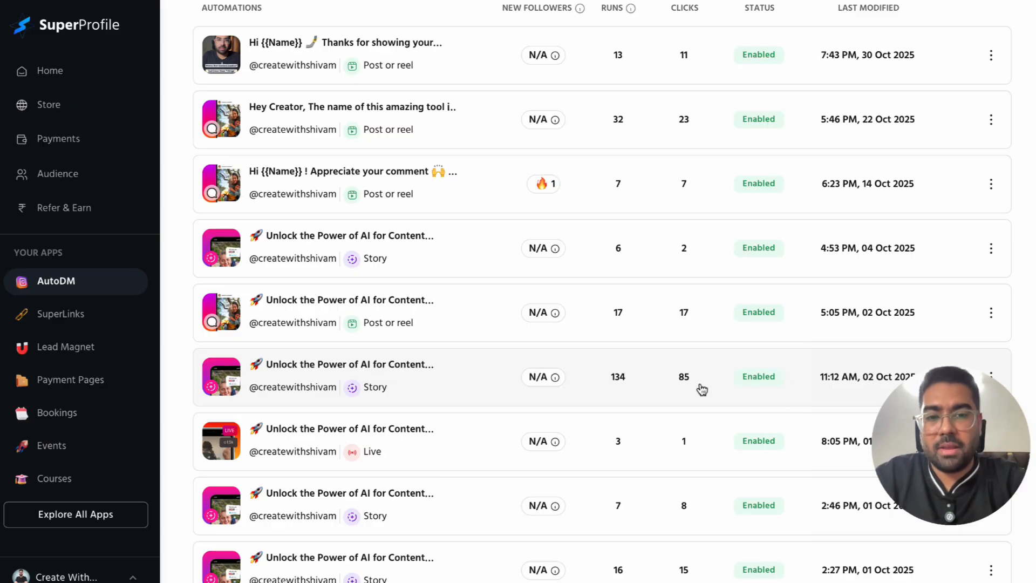
pyautogui.scroll(8, 707, 387)
pyautogui.scroll(1, 701, 389)
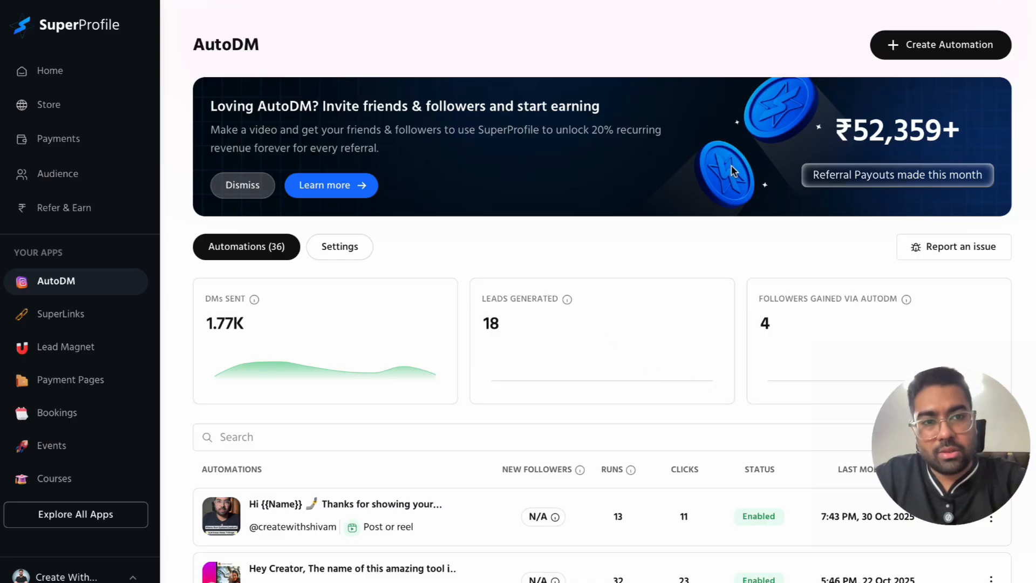
# - Start a new automation triggered by comments on a post or reel and browse the posts available for it
pyautogui.click(941, 49)
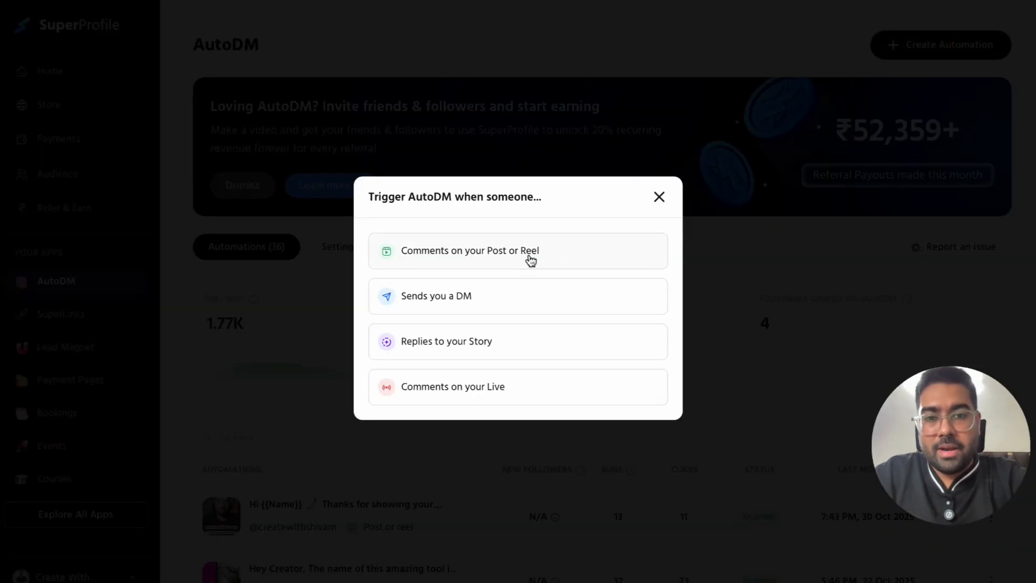
pyautogui.click(563, 259)
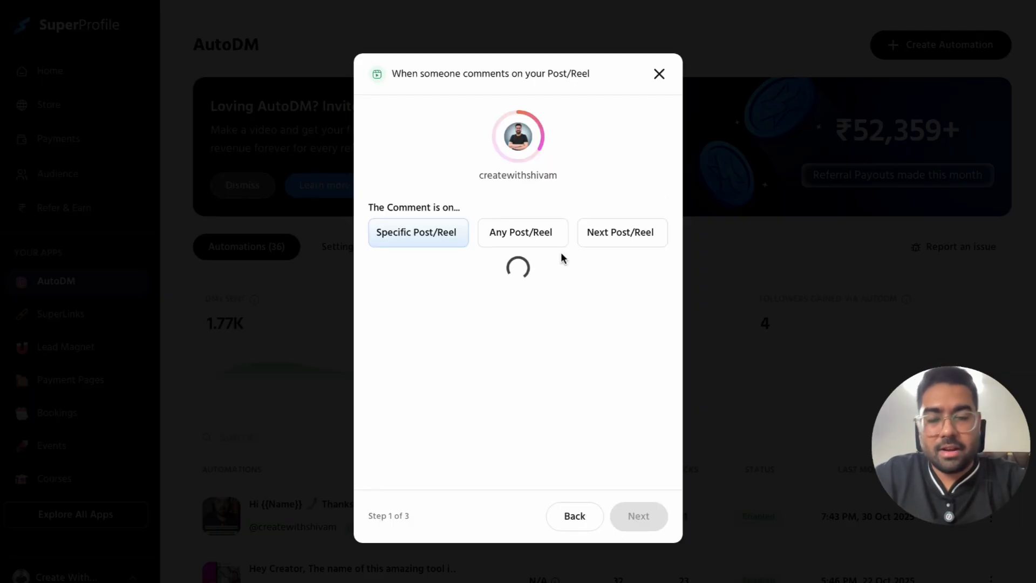
pyautogui.scroll(-1, 514, 368)
pyautogui.scroll(-10, 514, 368)
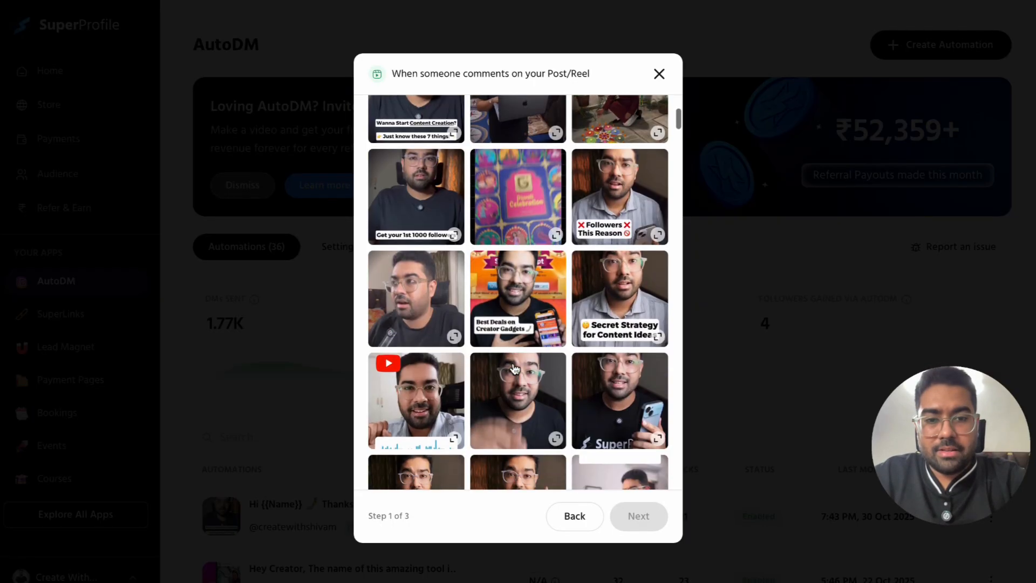
pyautogui.scroll(15, 515, 369)
pyautogui.scroll(-1, 514, 368)
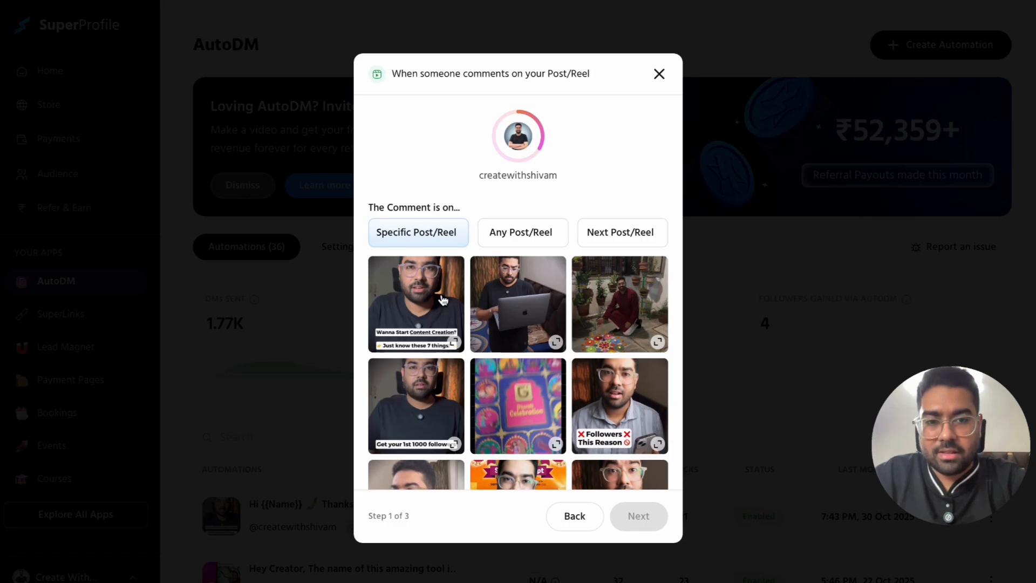
# - Compare the Any and Next Post/Reel options, then limit the trigger to the specific courtyard rangoli post and continue to the comment settings
pyautogui.click(525, 239)
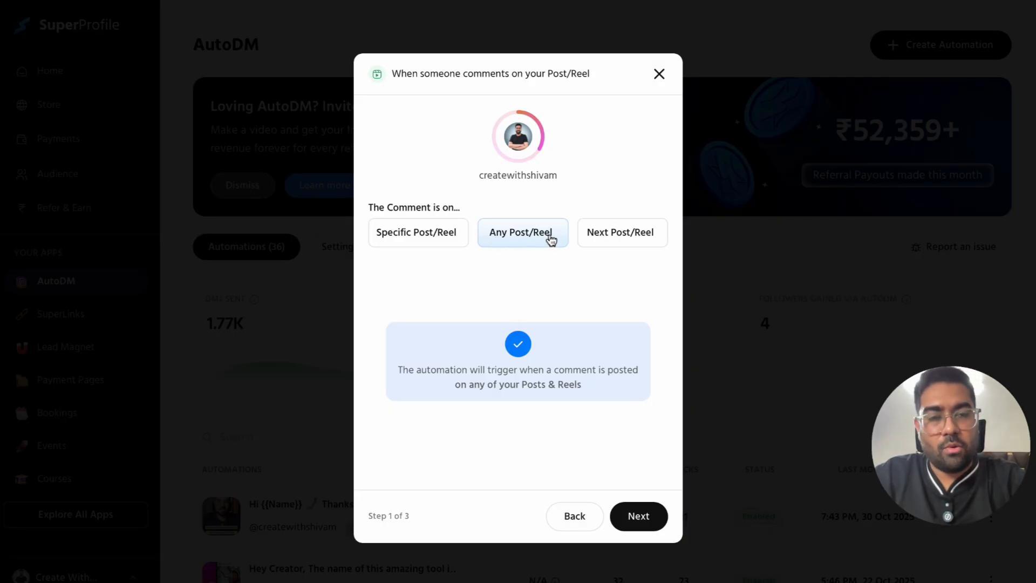
pyautogui.click(609, 238)
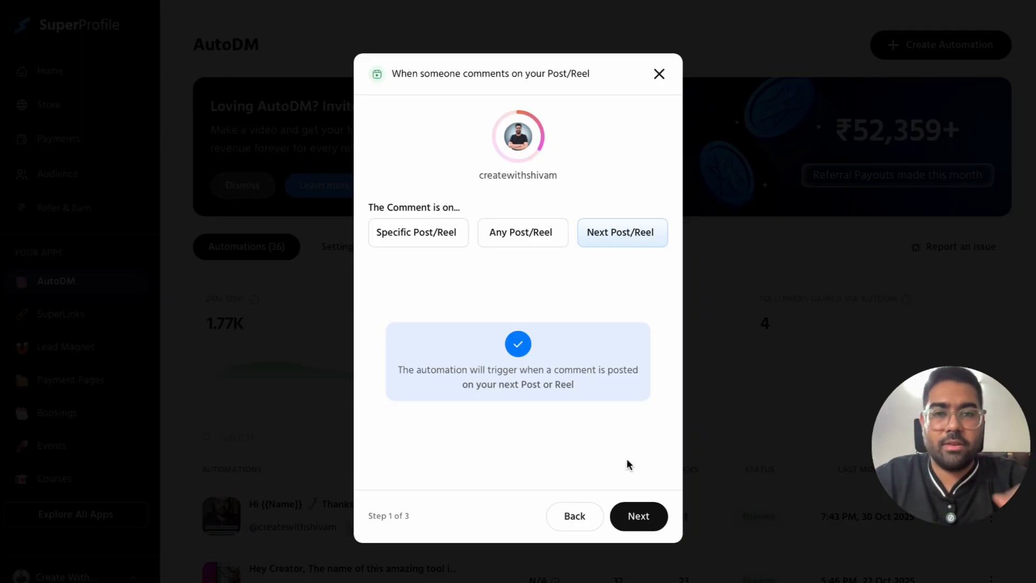
pyautogui.click(444, 243)
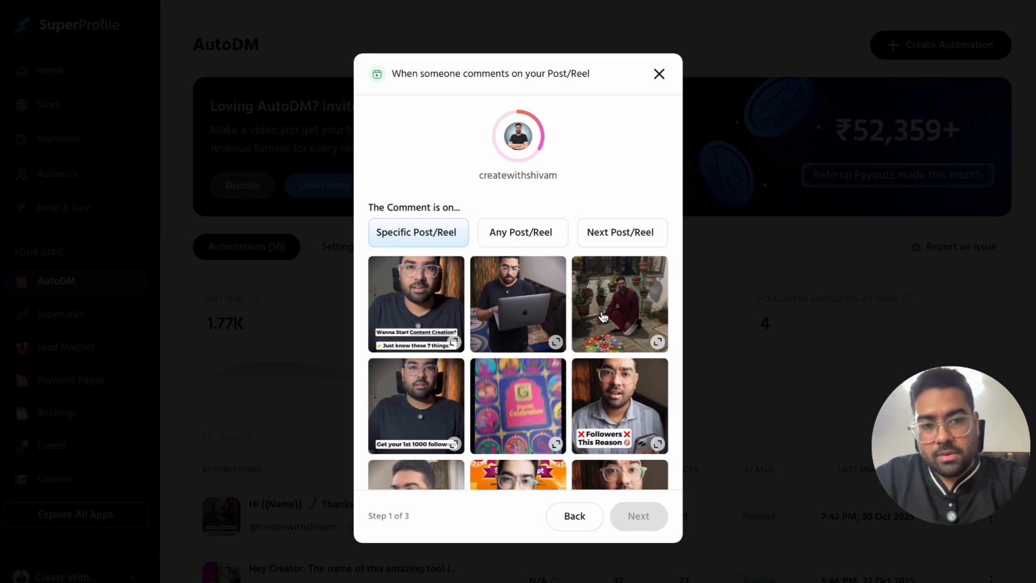
pyautogui.click(620, 317)
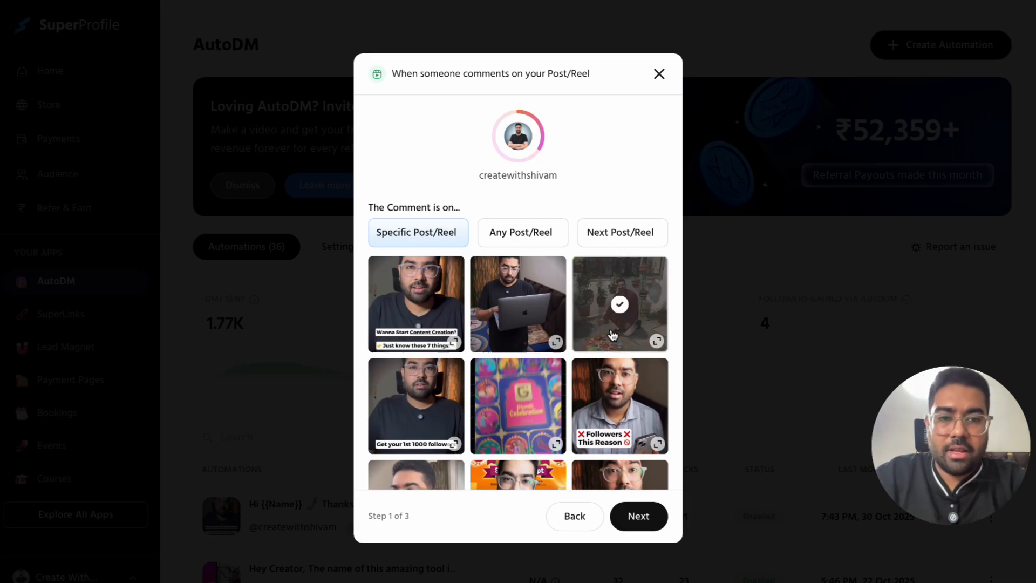
pyautogui.click(645, 514)
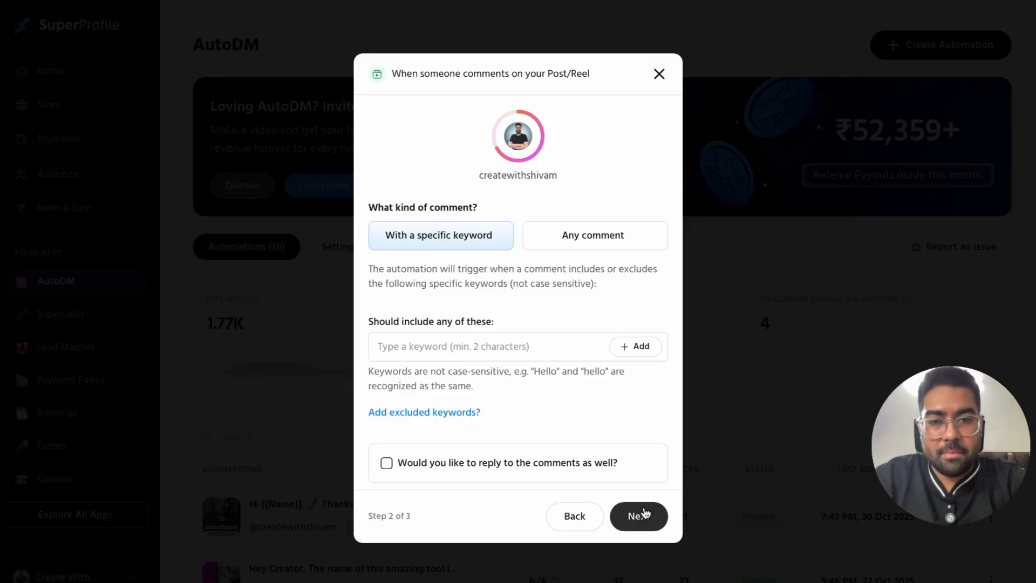
# - Add "tools" as a keyword that triggers the automation when a comment includes it
pyautogui.click(430, 348)
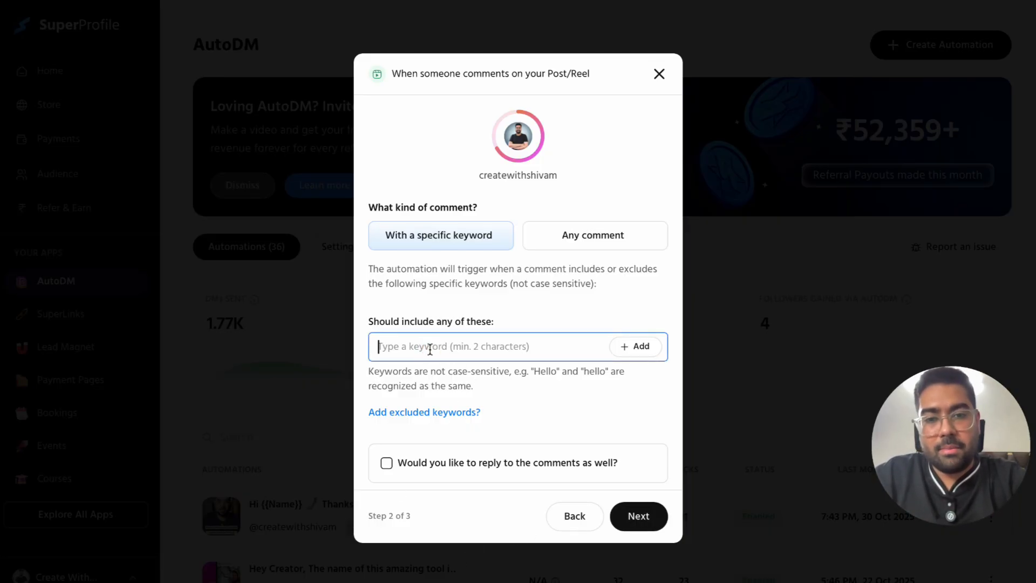
pyautogui.click(516, 314)
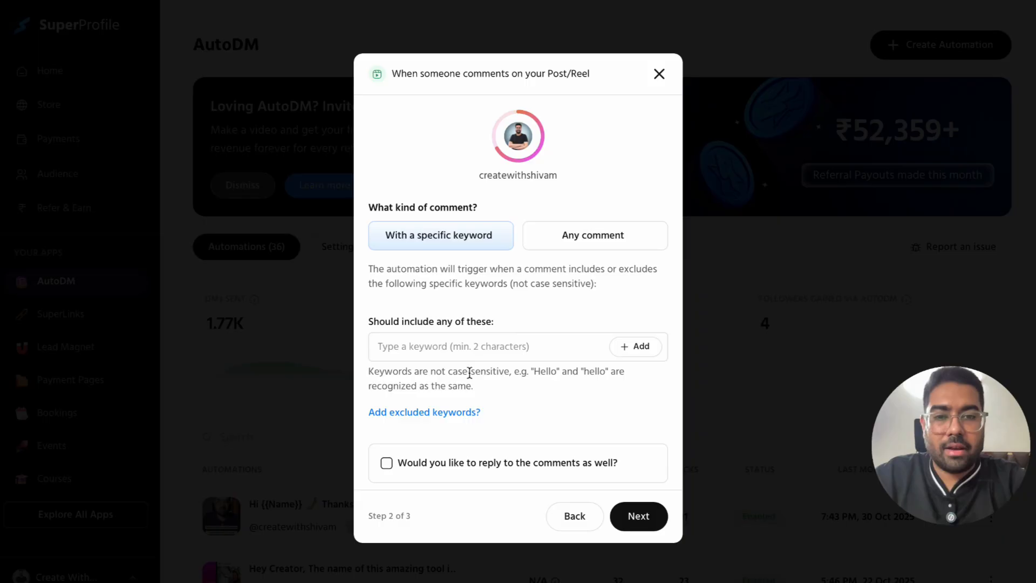
pyautogui.click(445, 355)
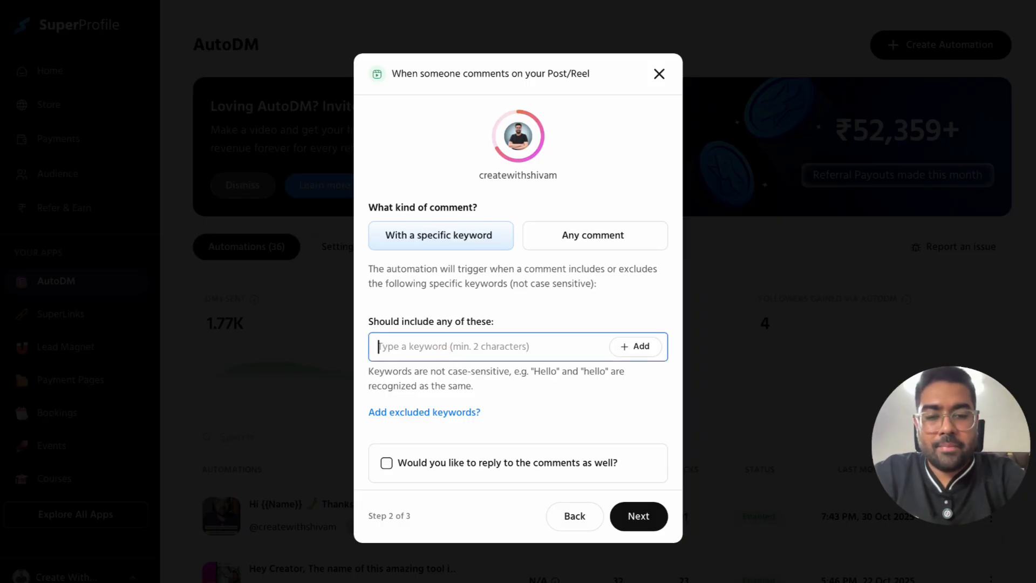
pyautogui.write('tools')
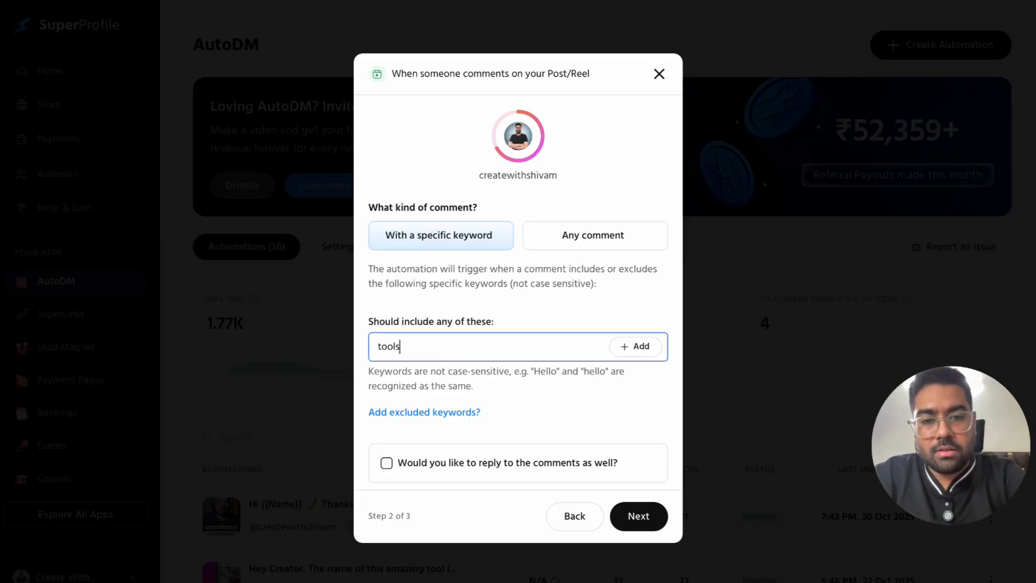
pyautogui.click(638, 350)
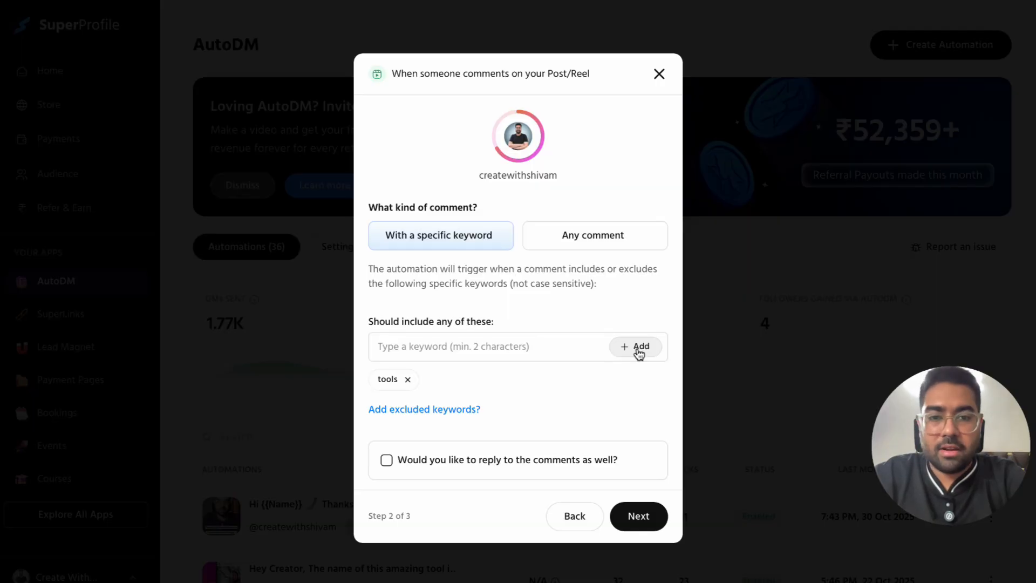
# - Add the misspelled variants "toools" and "tolls" as further keywords that trigger the automation
pyautogui.click(479, 349)
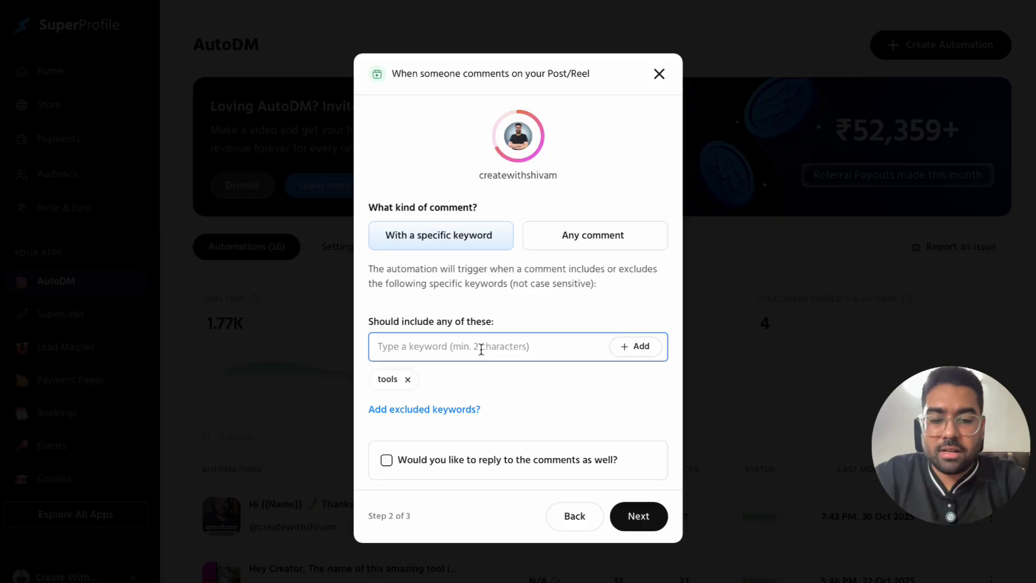
pyautogui.write('too')
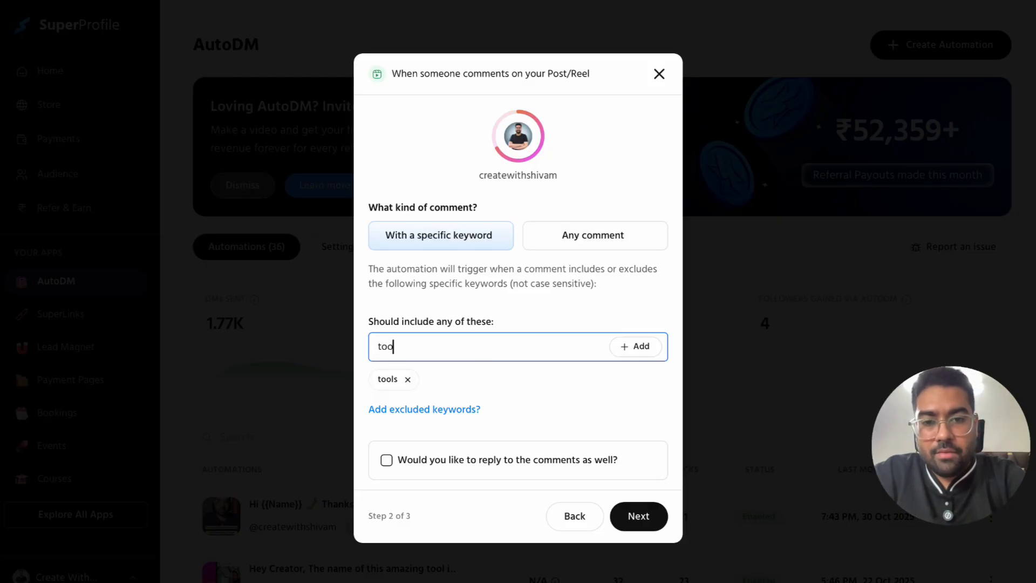
pyautogui.write('ols')
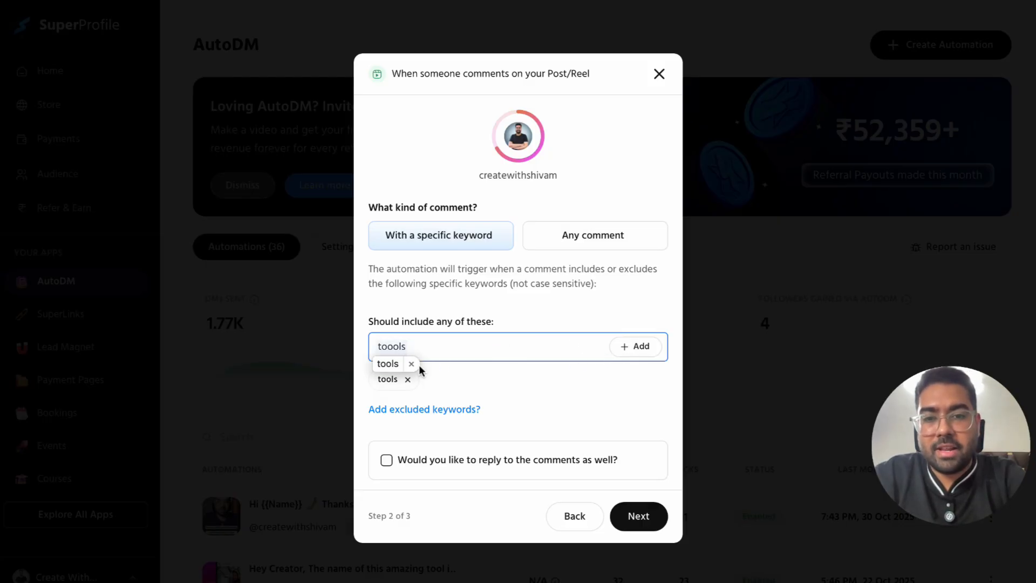
pyautogui.click(641, 350)
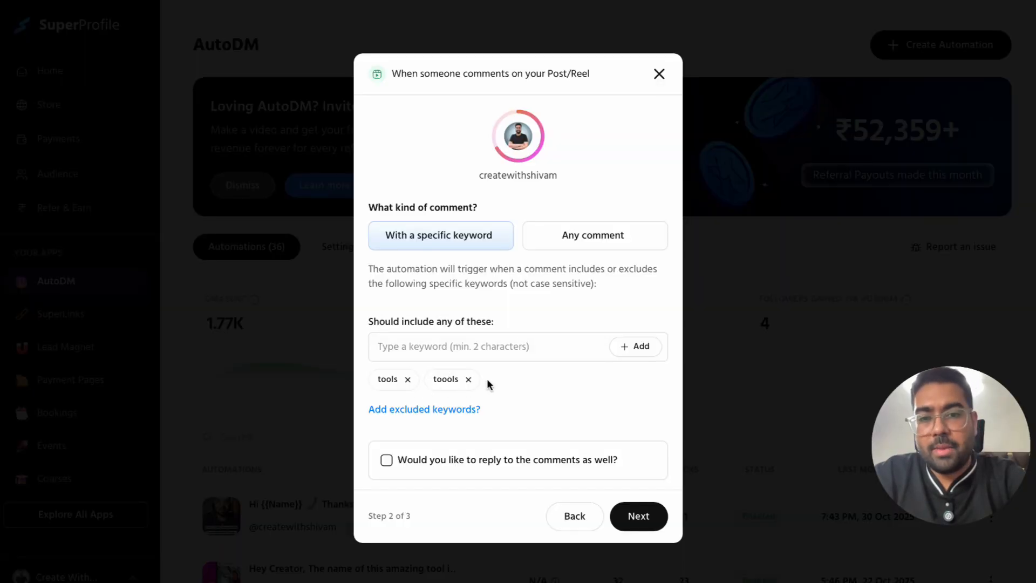
pyautogui.click(540, 341)
pyautogui.write('tolls')
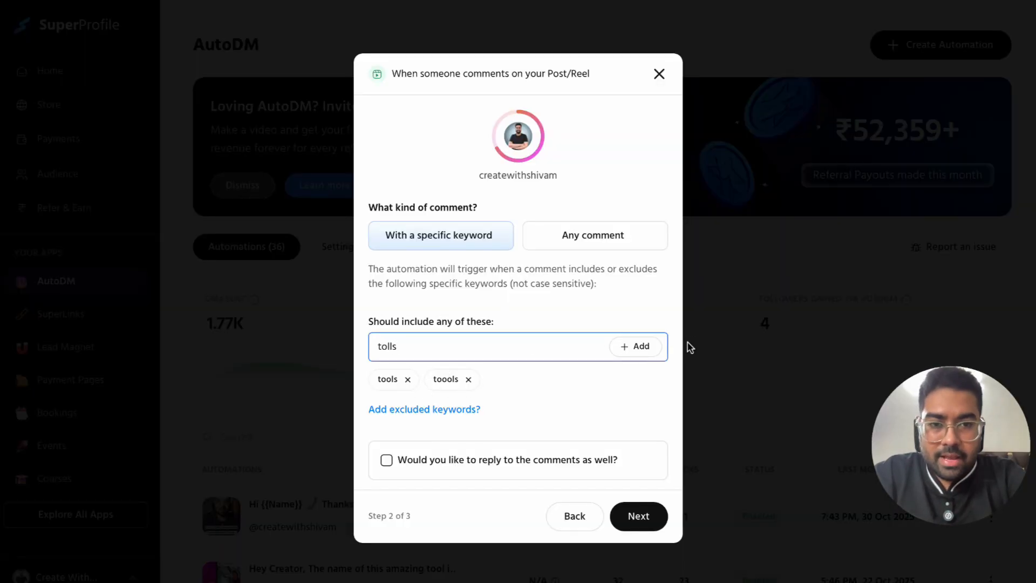
pyautogui.click(644, 348)
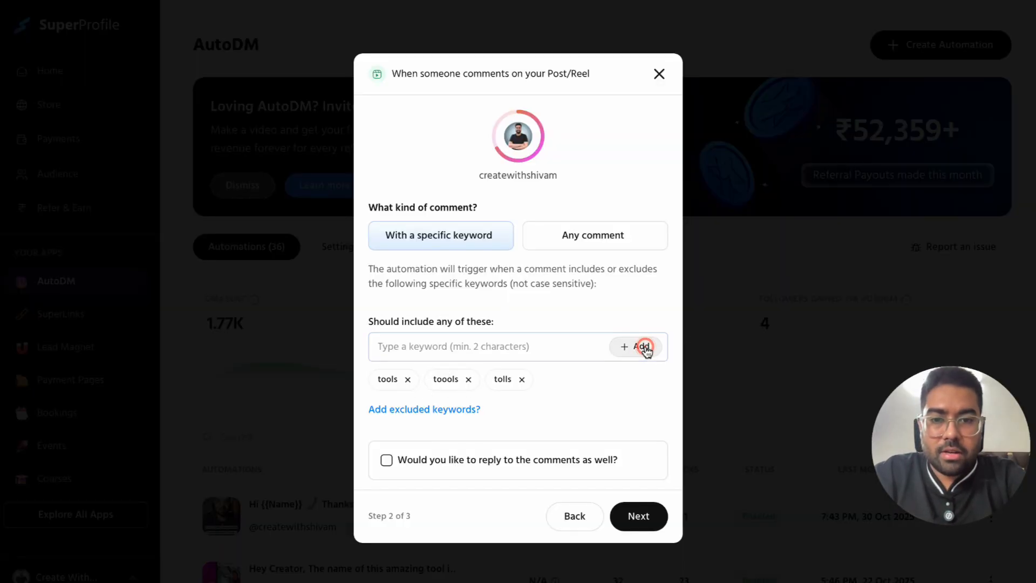
pyautogui.click(613, 387)
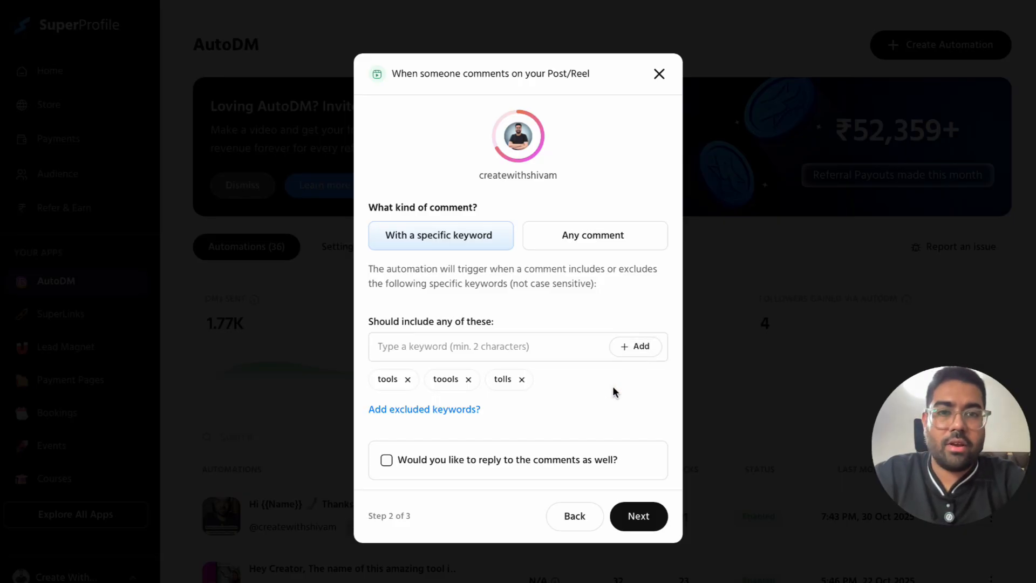
# - Show the excluded words option for the keyword trigger and look over its settings
pyautogui.click(503, 411)
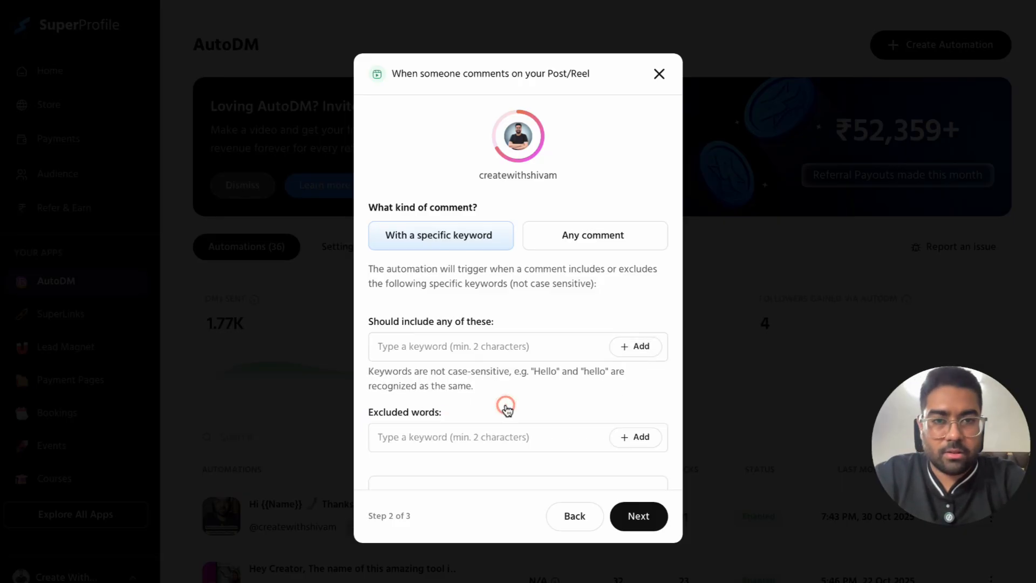
pyautogui.scroll(-1, 546, 356)
pyautogui.scroll(1, 546, 357)
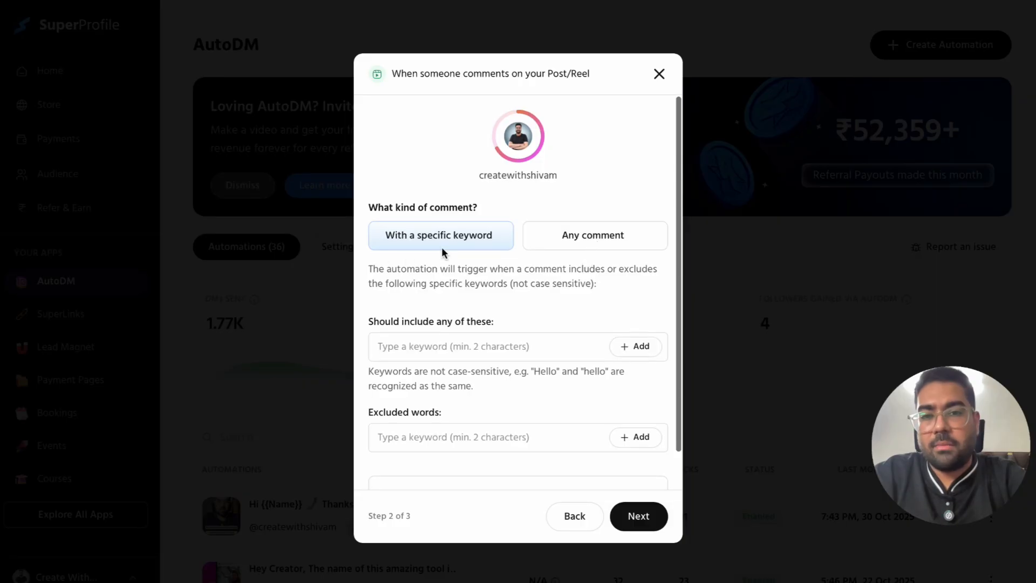
# - Compare the two comment kinds and set the automation to trigger on any comment
pyautogui.click(572, 238)
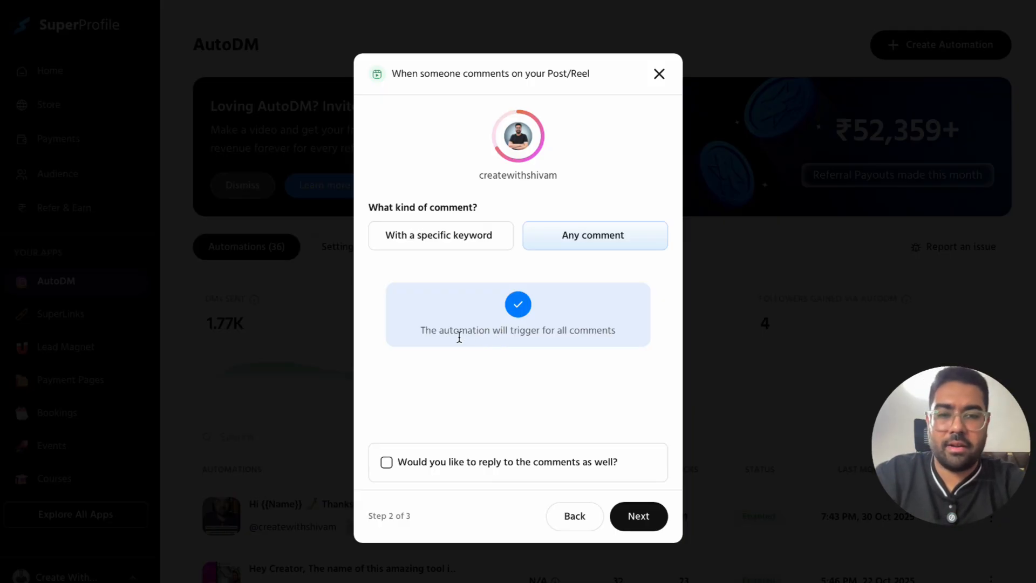
pyautogui.click(475, 245)
pyautogui.click(573, 248)
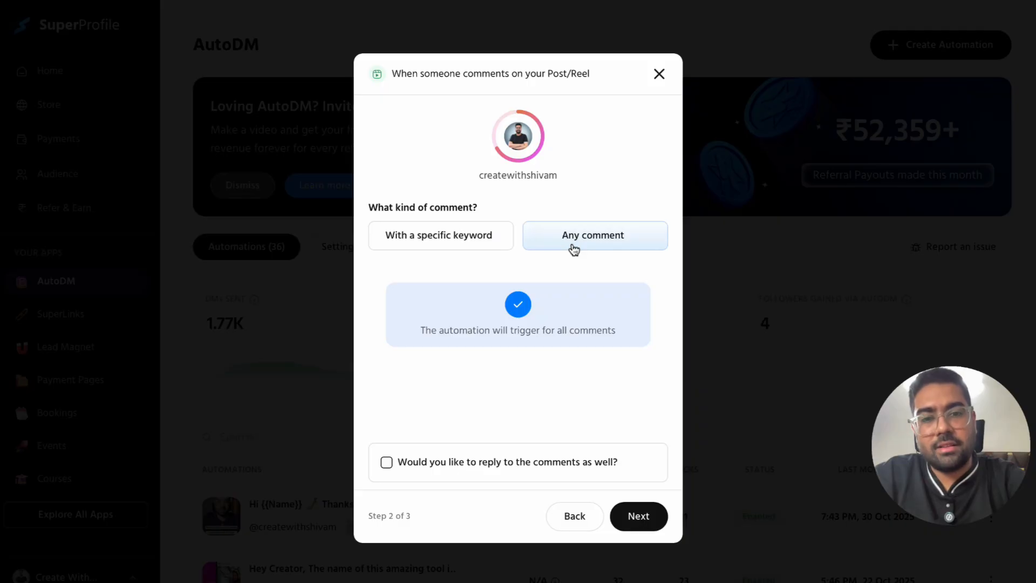
# - Enable replies to the comments and review the explanation and the three suggested comment responses
pyautogui.scroll(-1, 474, 413)
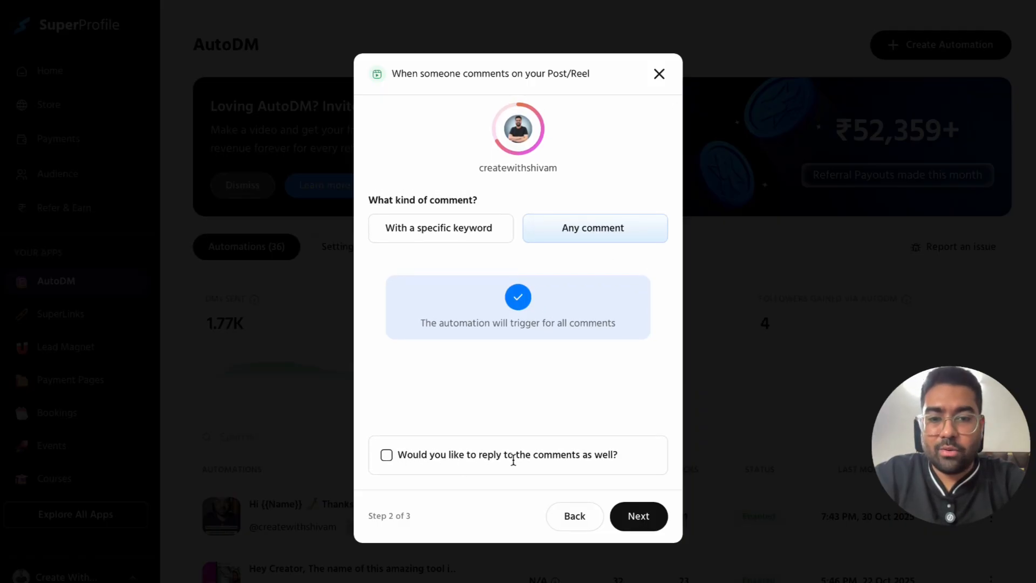
pyautogui.click(386, 455)
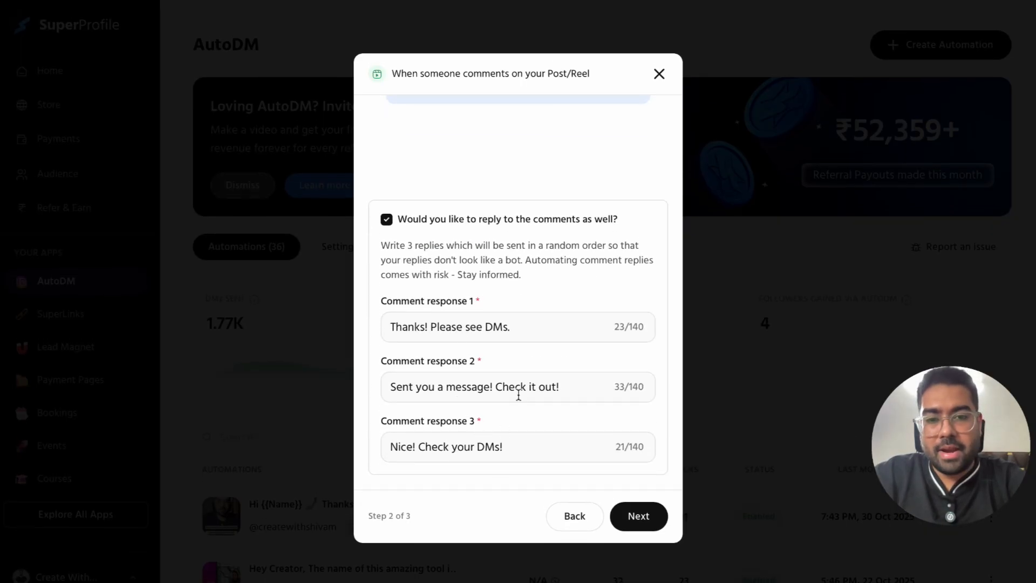
pyautogui.click(535, 454)
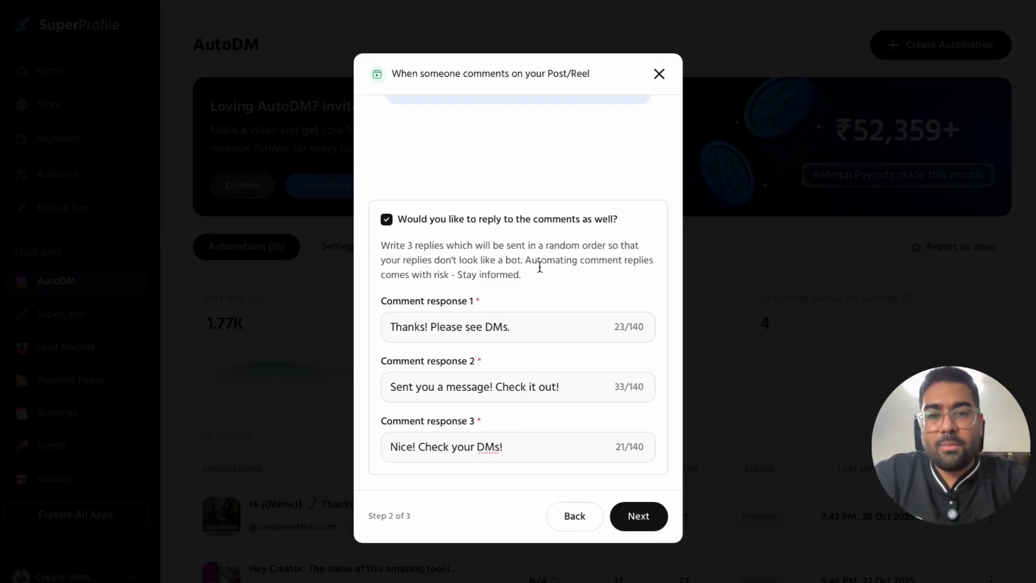
pyautogui.click(518, 264)
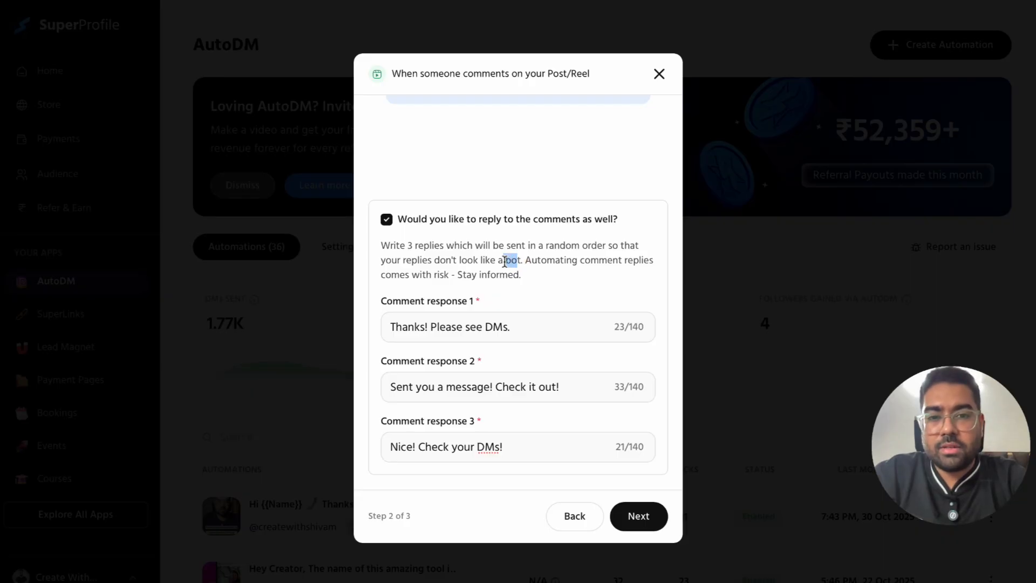
pyautogui.click(504, 260)
pyautogui.click(506, 261)
pyautogui.moveTo(506, 261); pyautogui.dragTo(521, 262)
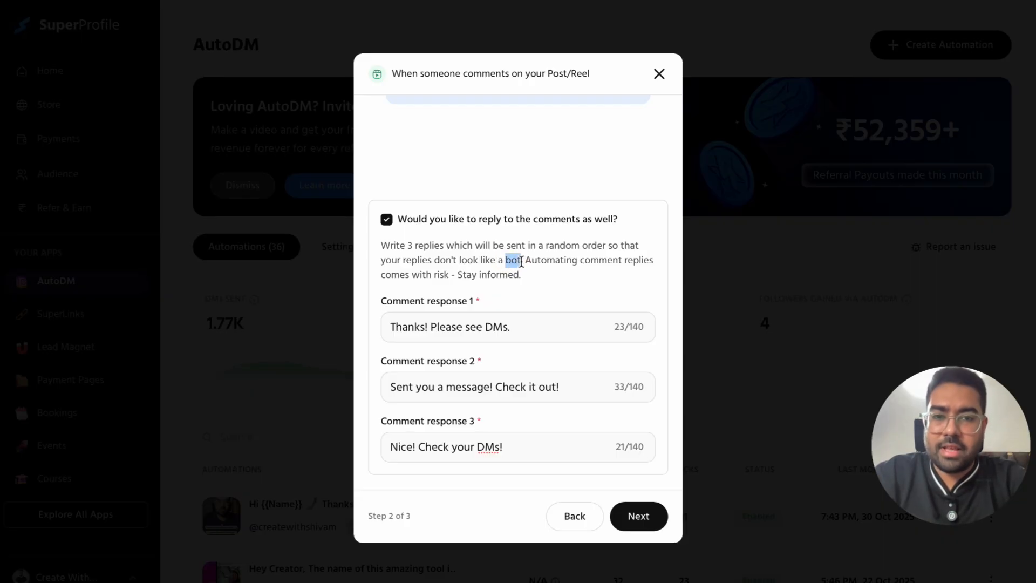
pyautogui.click(531, 274)
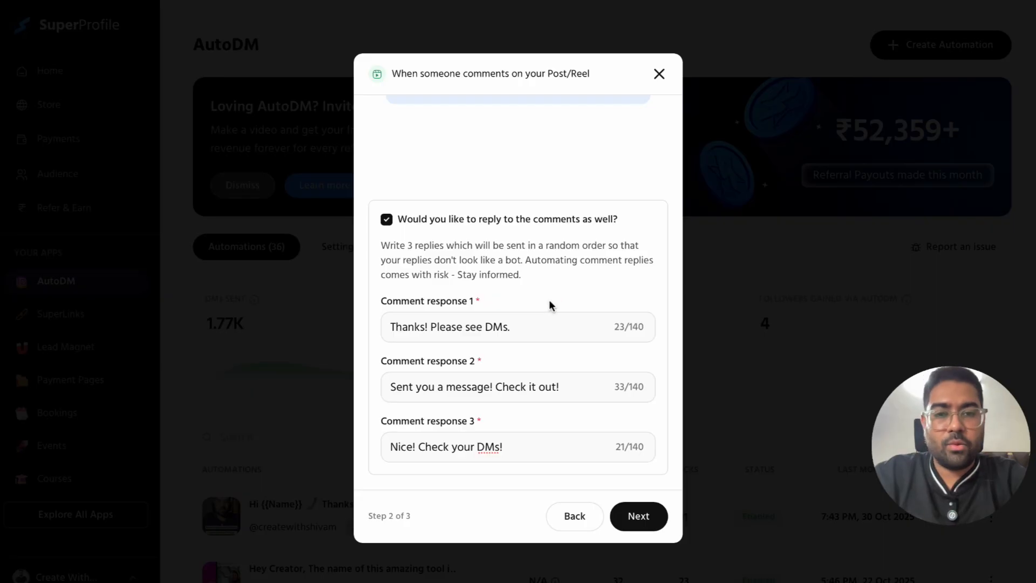
pyautogui.scroll(1, 499, 335)
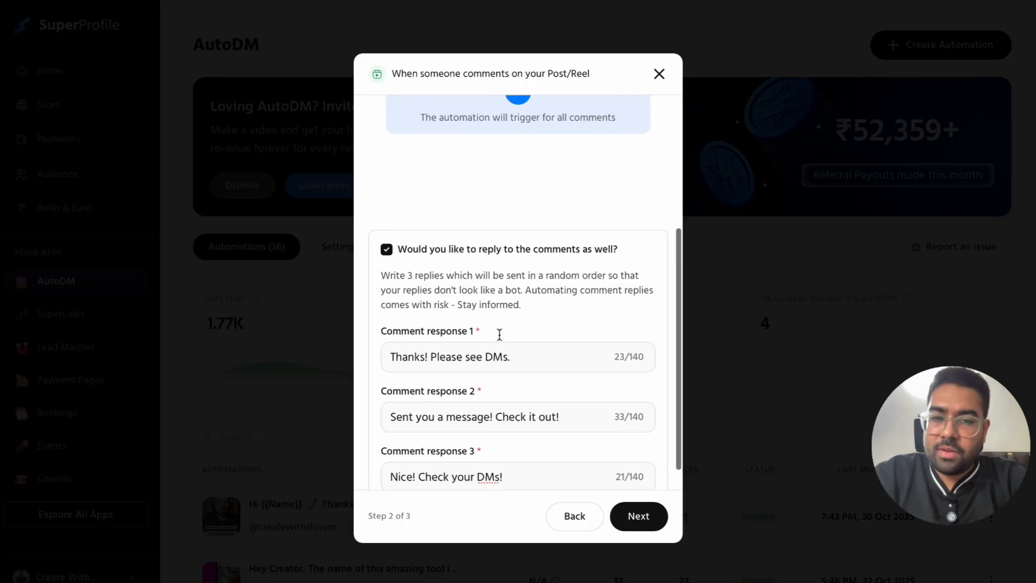
pyautogui.scroll(-1, 499, 334)
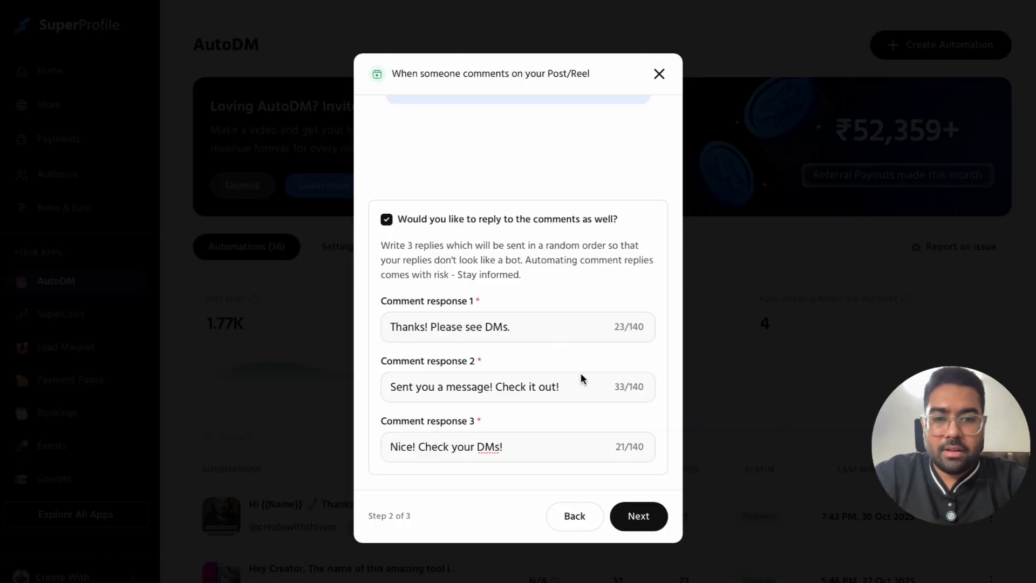
pyautogui.click(584, 399)
pyautogui.click(563, 441)
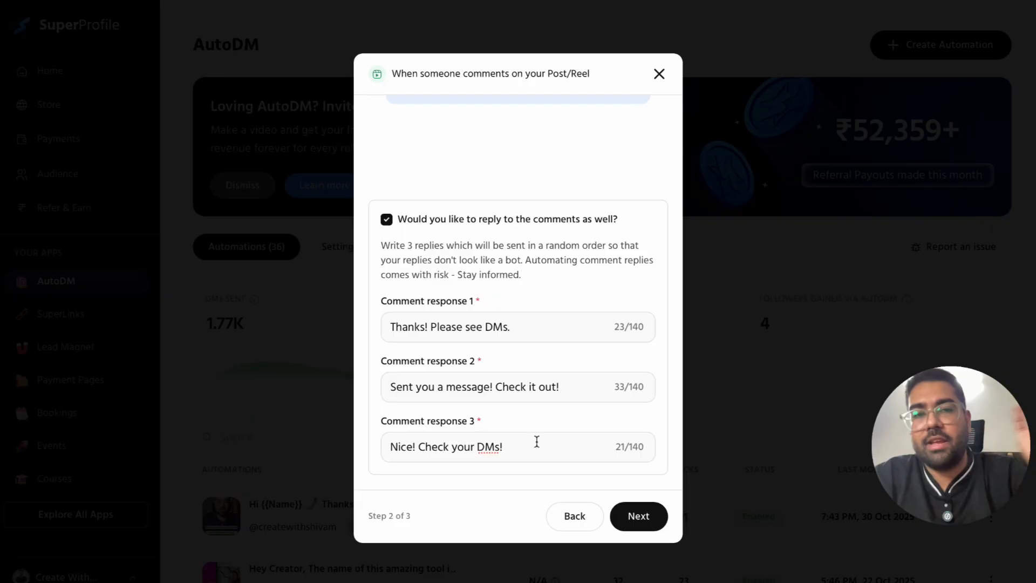
# - Turn off replies to the comments and continue to the DM settings
pyautogui.scroll(2, 537, 442)
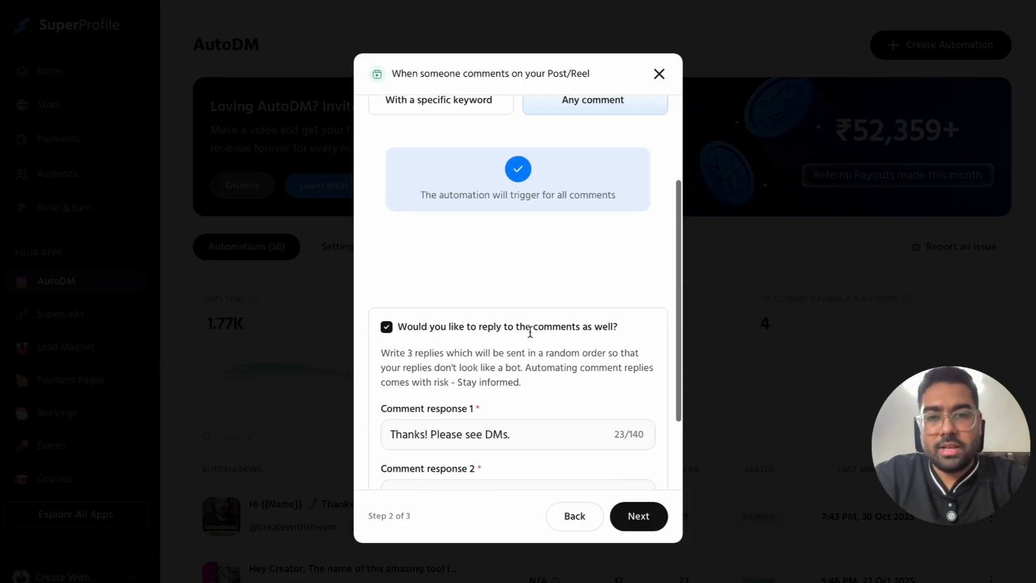
pyautogui.click(387, 333)
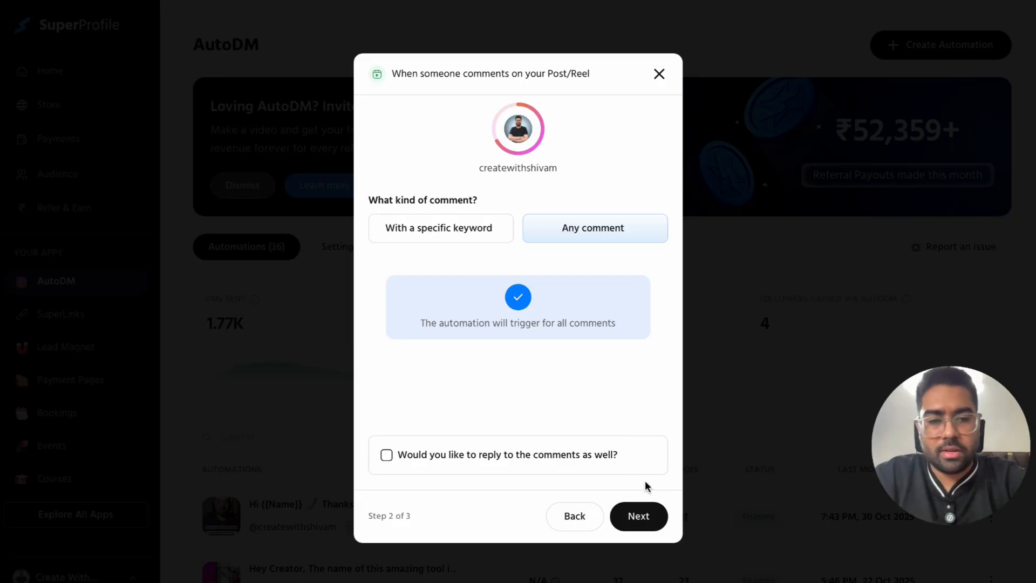
pyautogui.click(639, 515)
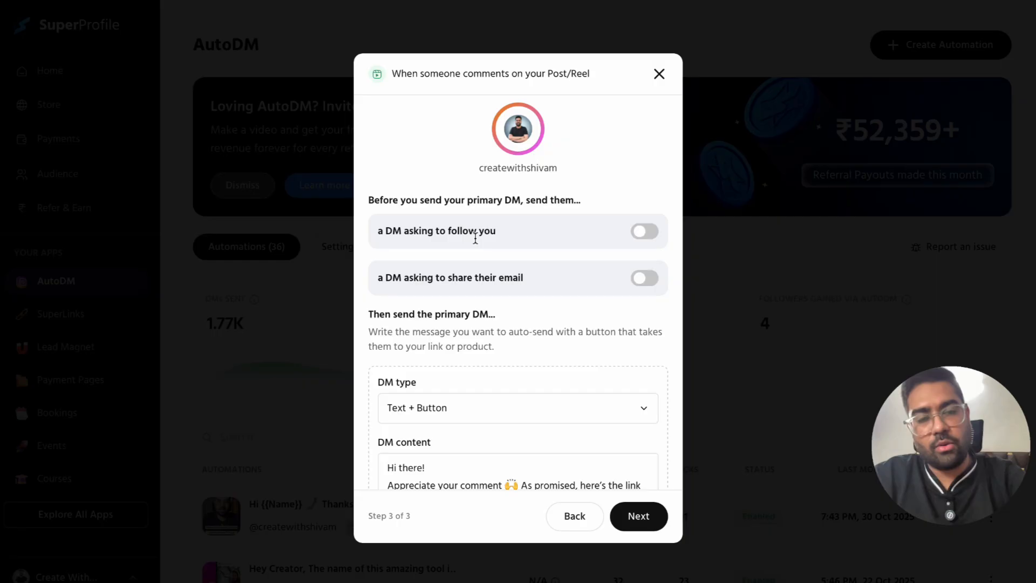
# - Enable the DM asking to follow, review its messages, buttons and retry options, and disable it again
pyautogui.click(643, 233)
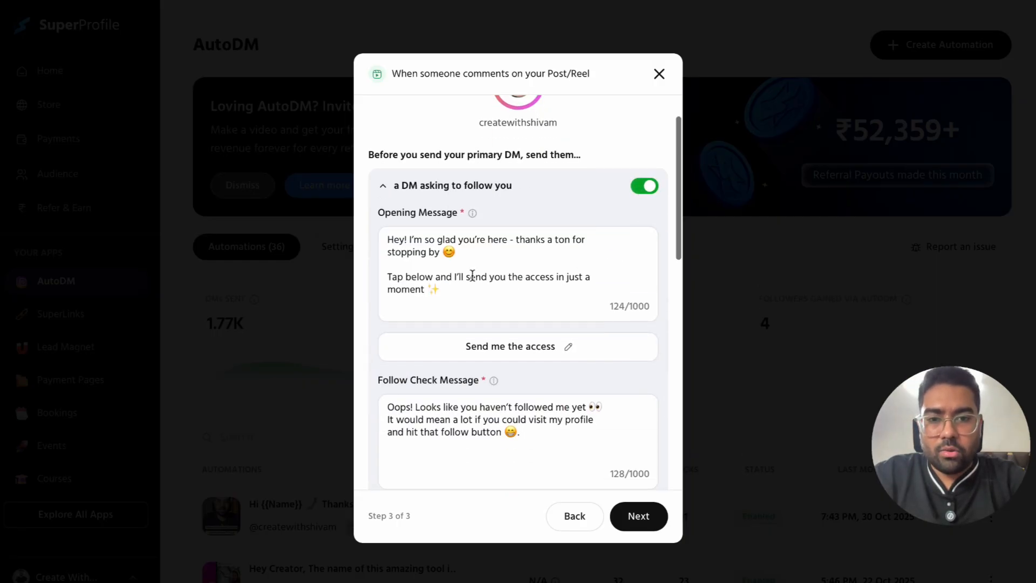
pyautogui.scroll(-1, 555, 363)
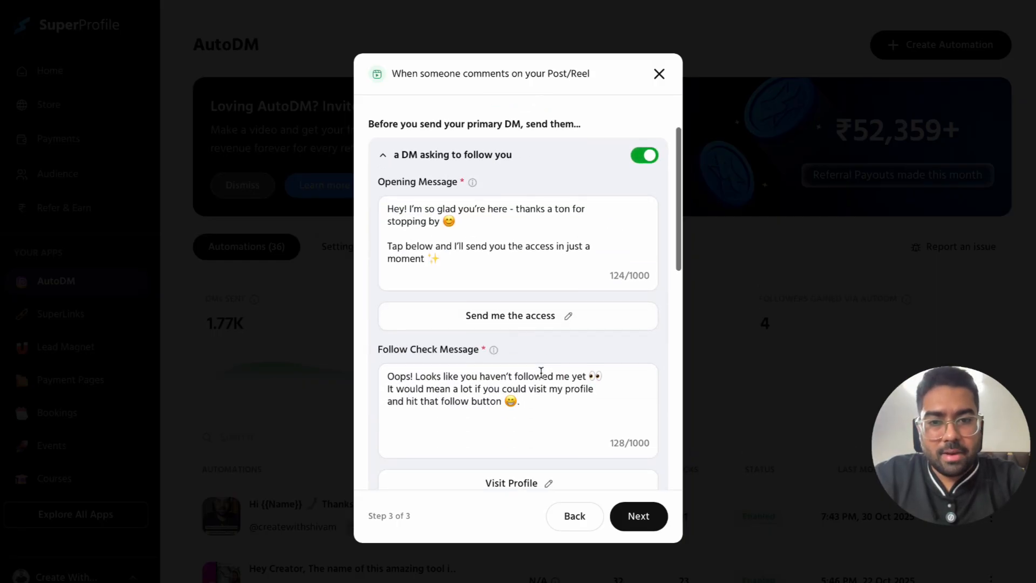
pyautogui.scroll(-2, 513, 356)
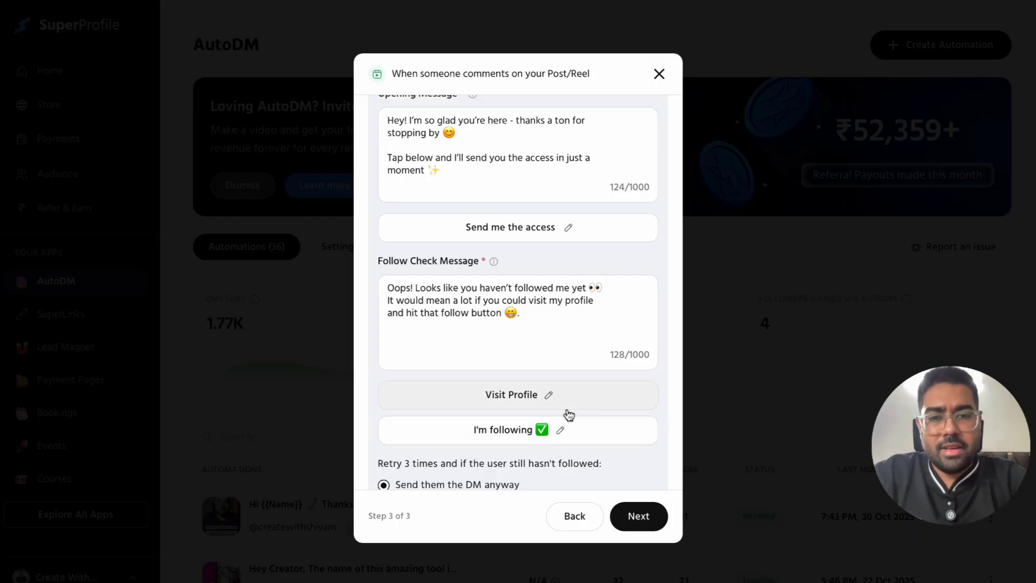
pyautogui.scroll(-1, 568, 415)
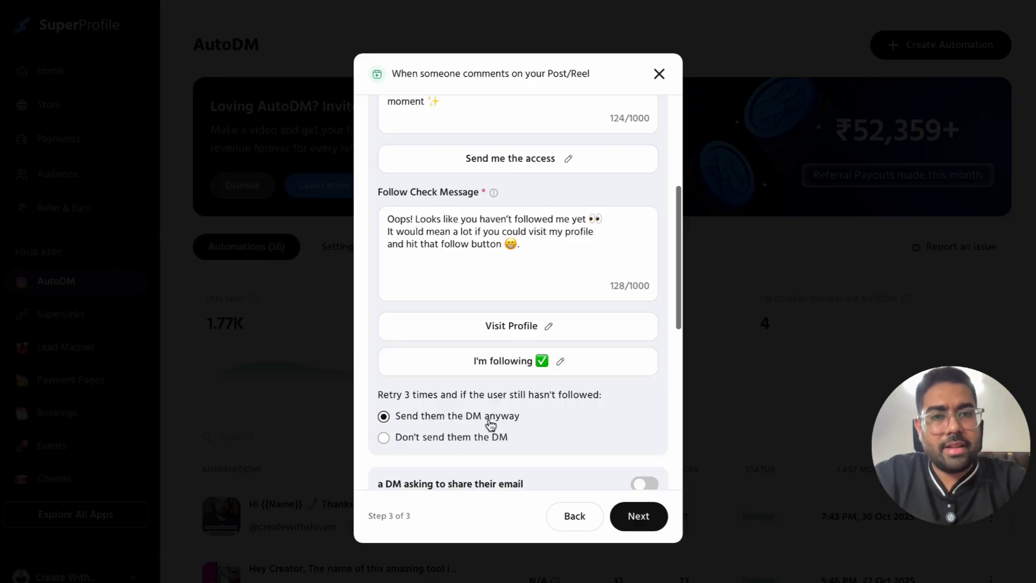
pyautogui.scroll(4, 540, 405)
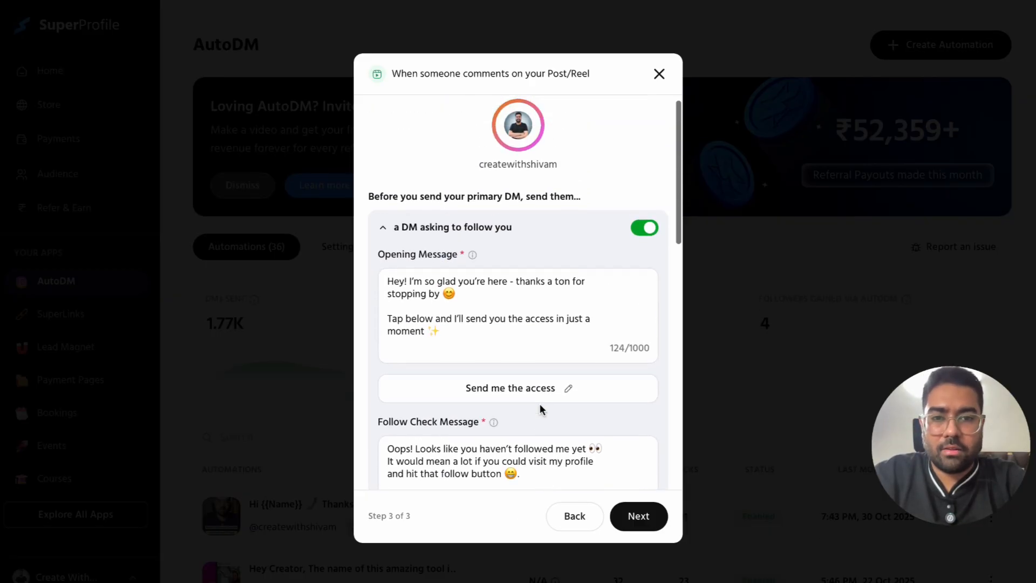
pyautogui.click(647, 239)
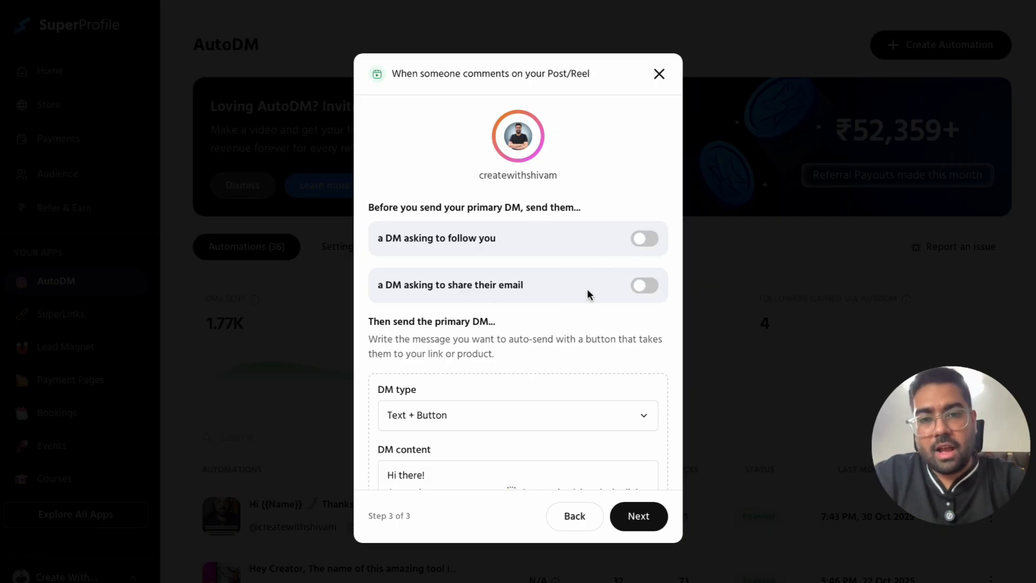
# - Enable the DM asking to share their email, review its opening and retry messages, and disable it again
pyautogui.click(640, 286)
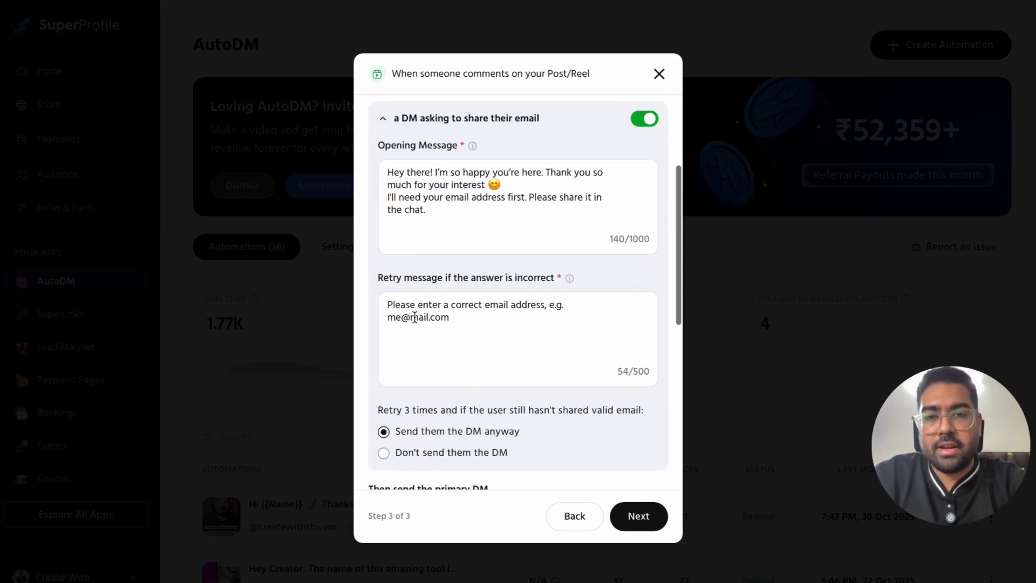
pyautogui.moveTo(386, 303); pyautogui.dragTo(489, 325)
pyautogui.click(487, 324)
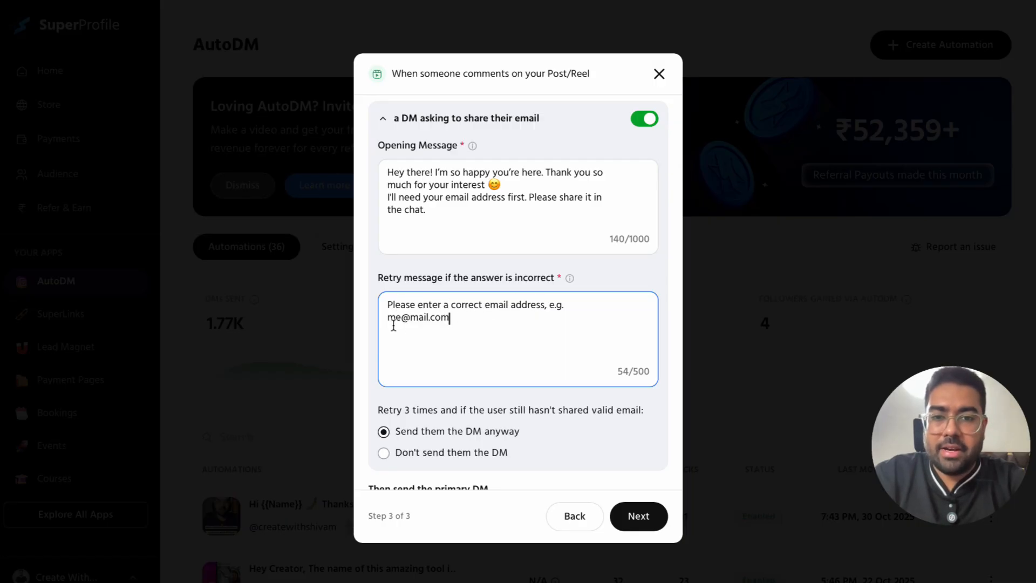
pyautogui.scroll(1, 555, 296)
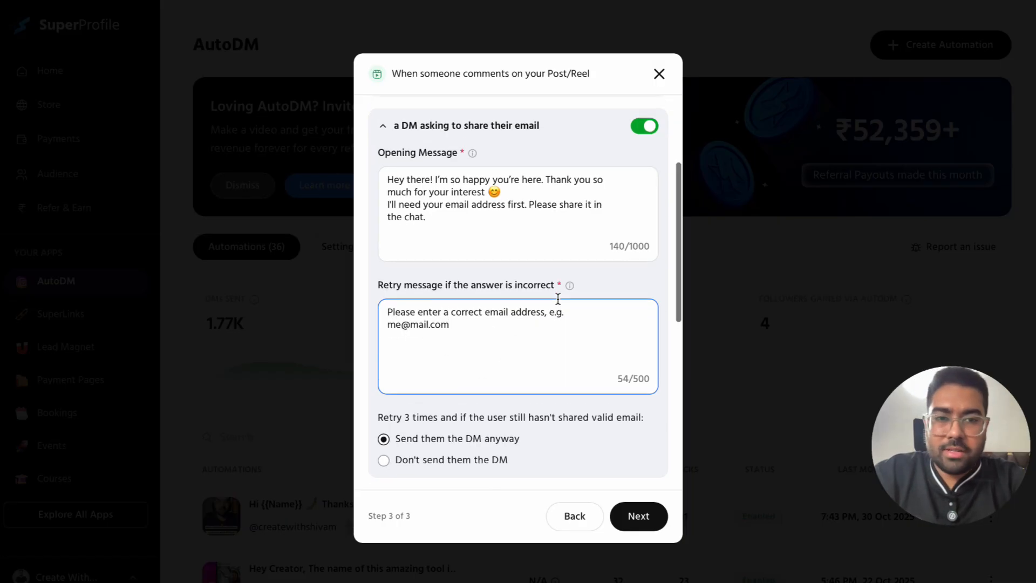
pyautogui.click(647, 135)
pyautogui.scroll(1, 647, 135)
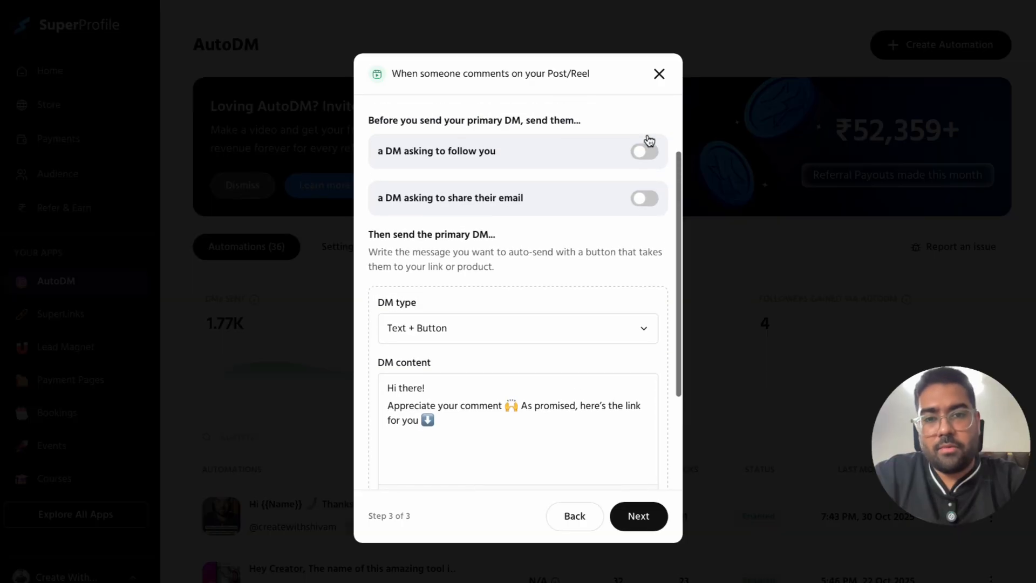
# - Try the Image/Video type for the primary DM and switch it back to Text + Button
pyautogui.scroll(-2, 647, 135)
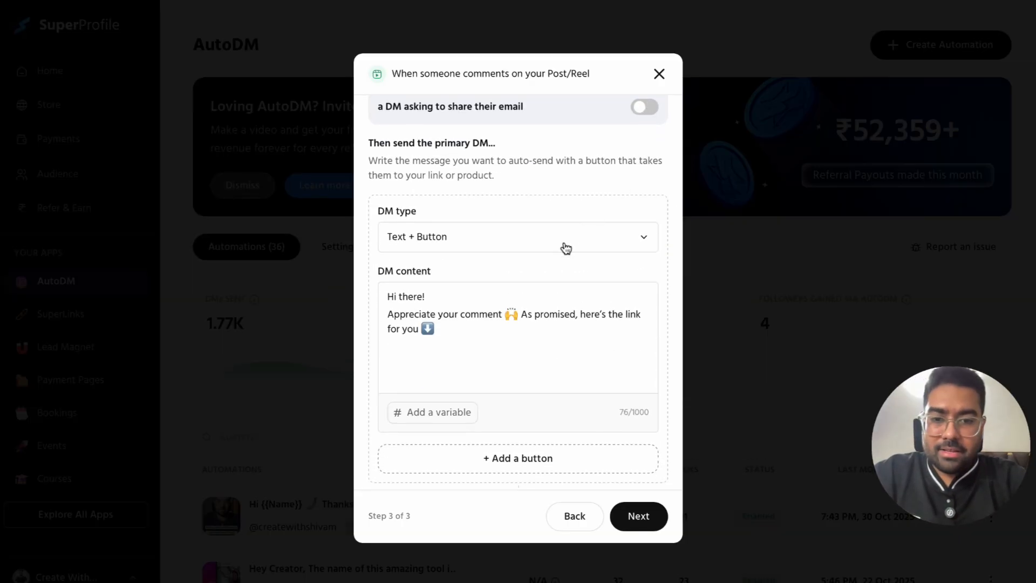
pyautogui.click(437, 237)
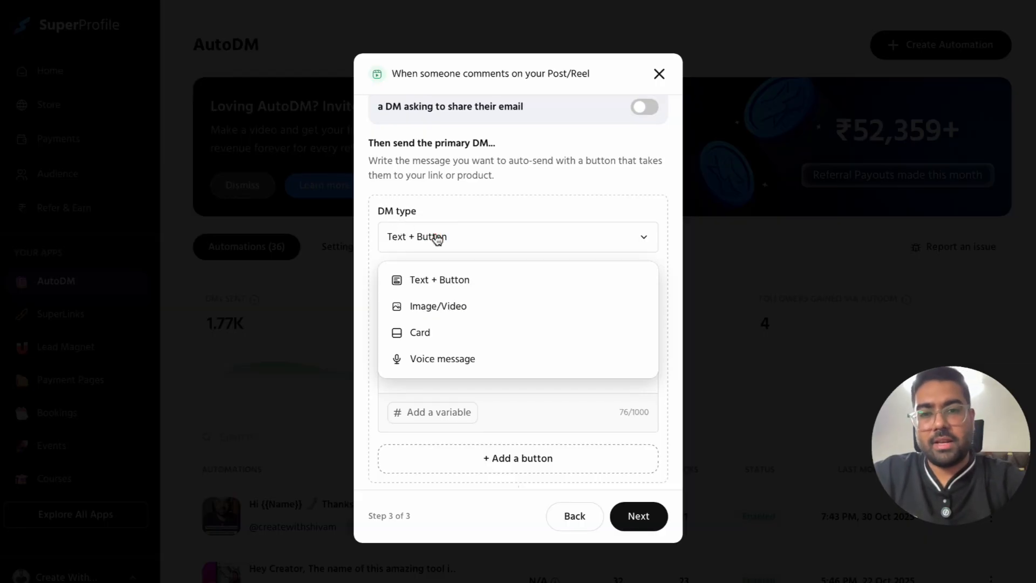
pyautogui.click(452, 305)
pyautogui.click(469, 244)
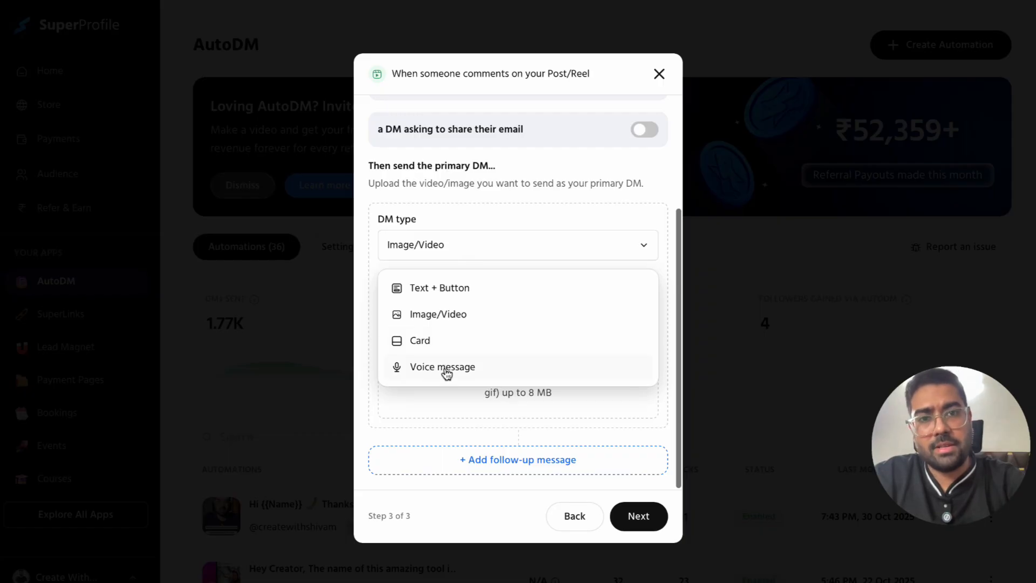
pyautogui.click(469, 286)
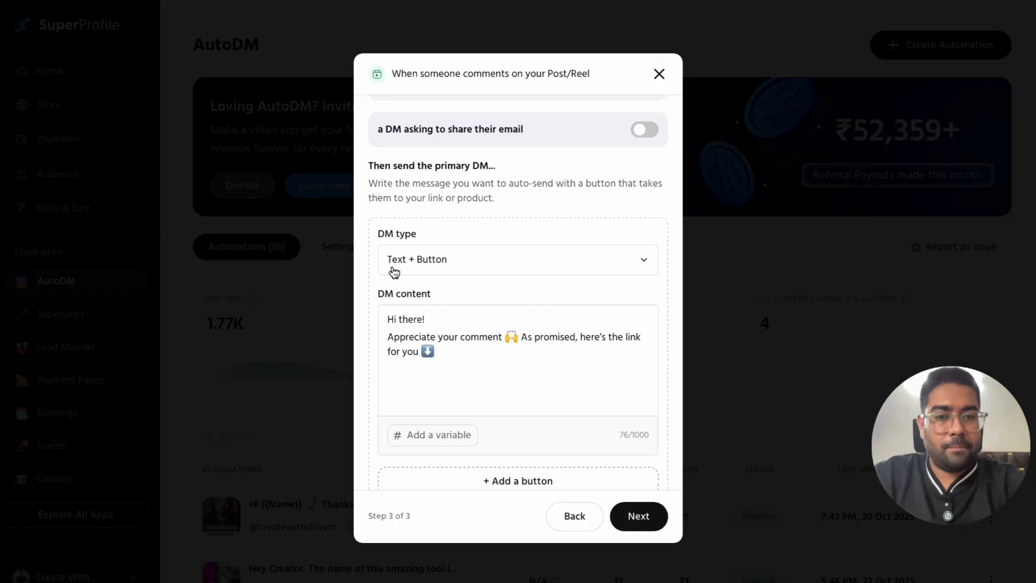
# - Replace the word "there" in the primary DM's greeting with the Name variable
pyautogui.click(456, 348)
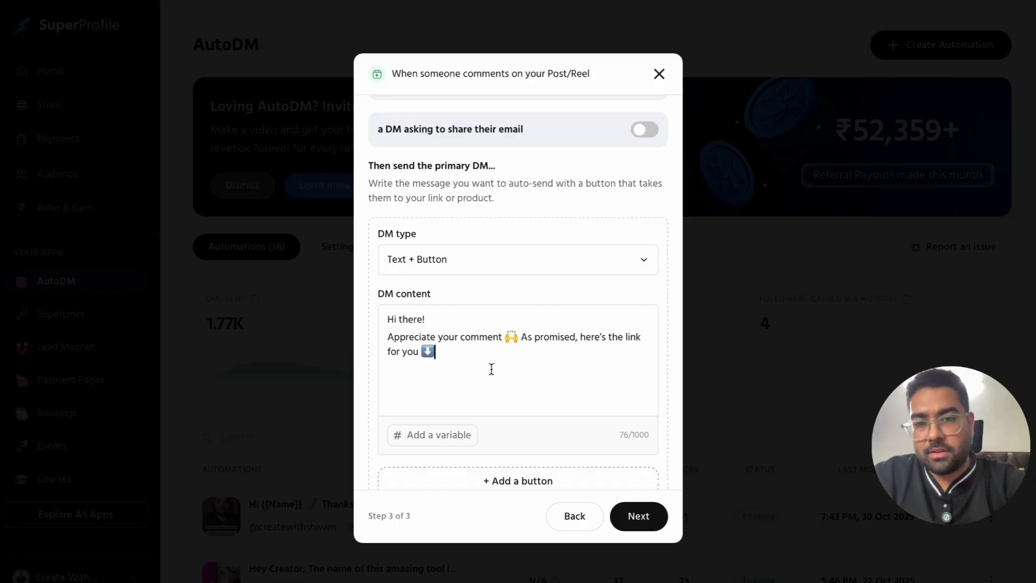
pyautogui.doubleClick(412, 322)
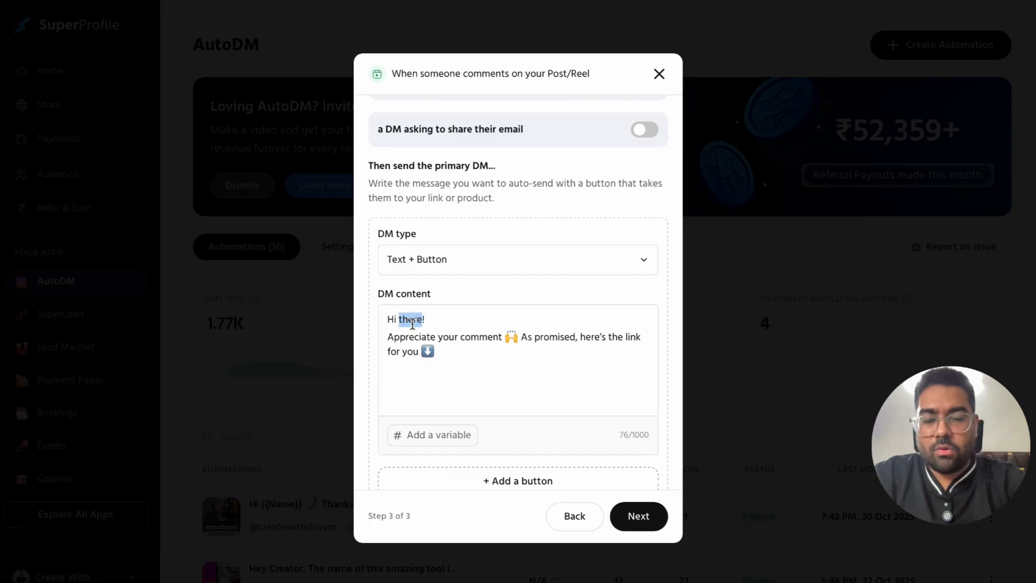
pyautogui.press('BackSpace')
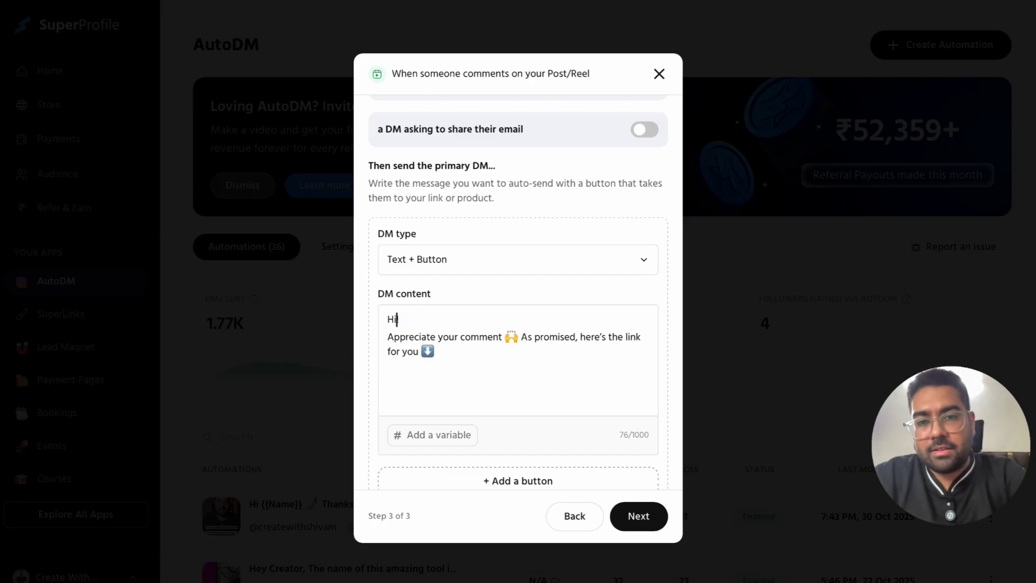
pyautogui.click(423, 435)
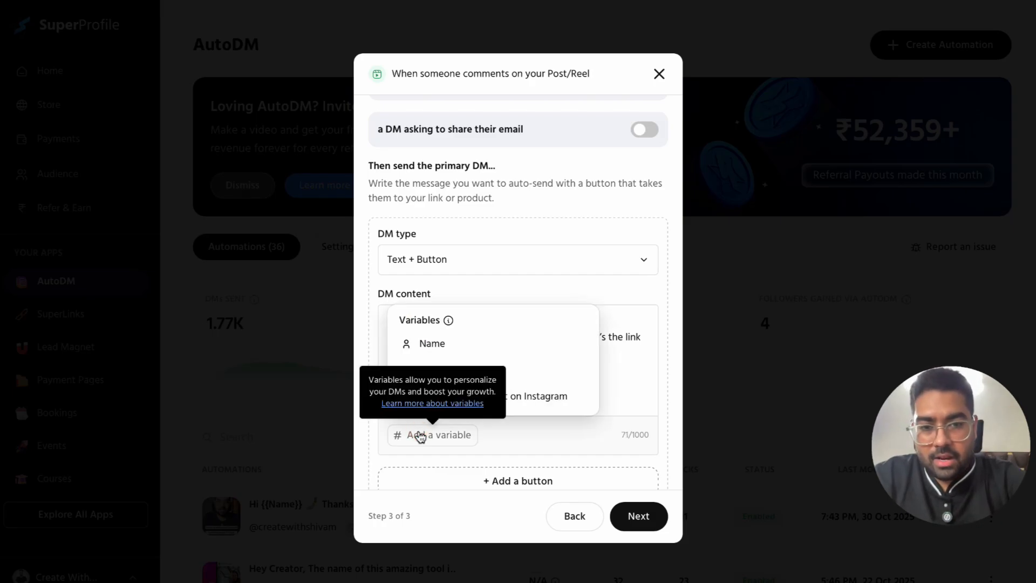
pyautogui.click(507, 344)
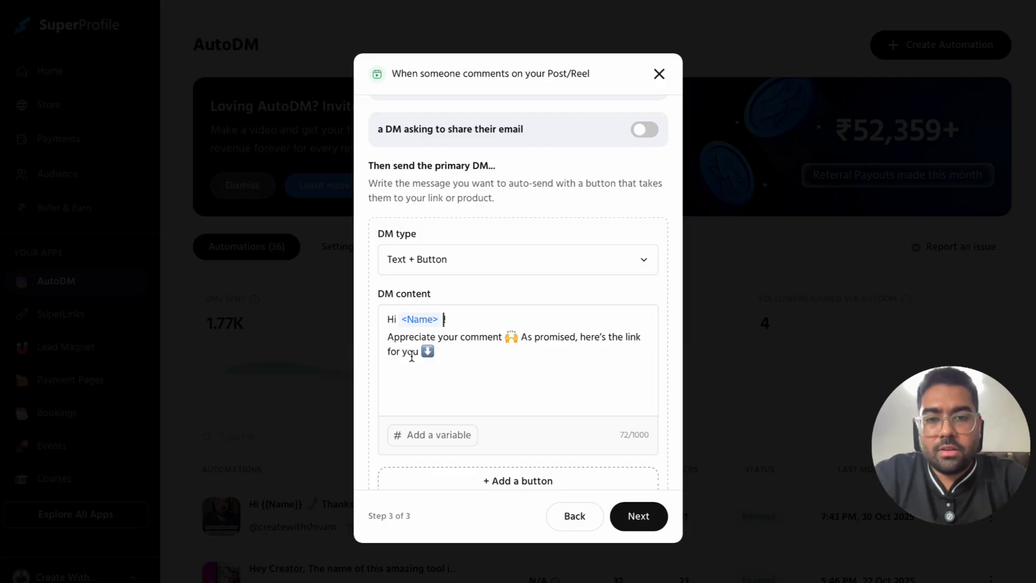
pyautogui.click(441, 352)
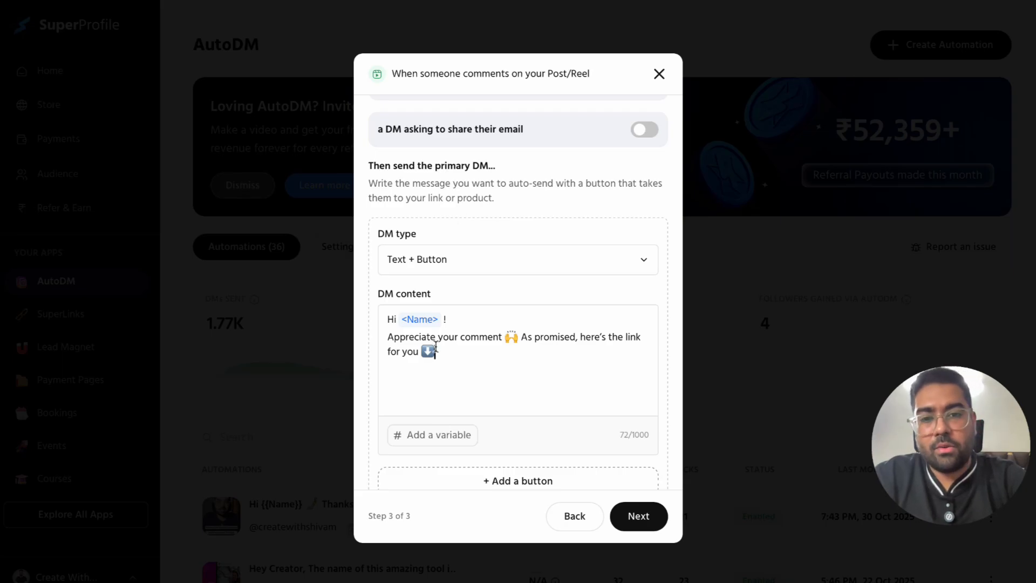
# - Add a button to the primary DM and copy the web address of the Instagram profile page
pyautogui.scroll(-2, 458, 372)
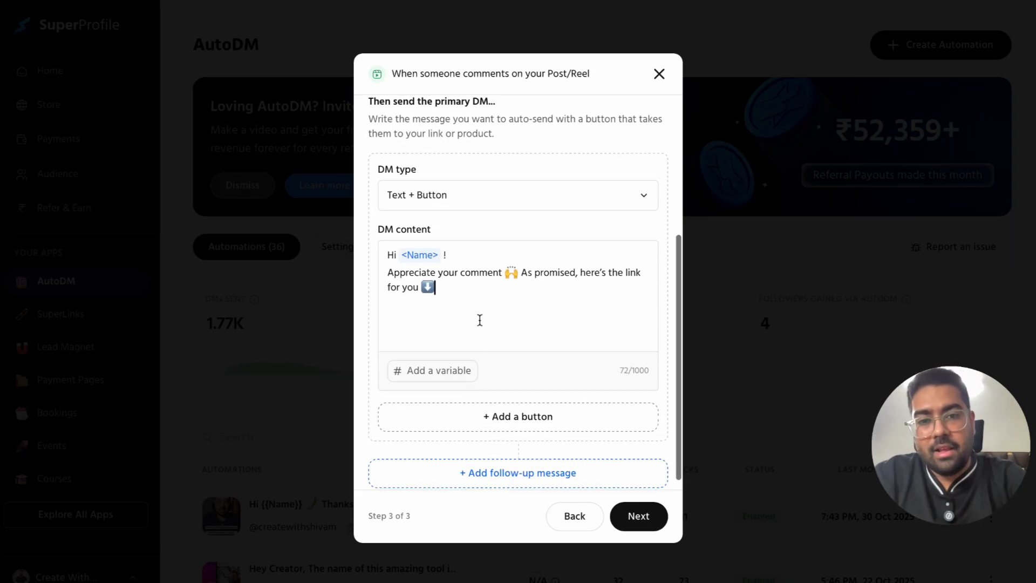
pyautogui.click(529, 416)
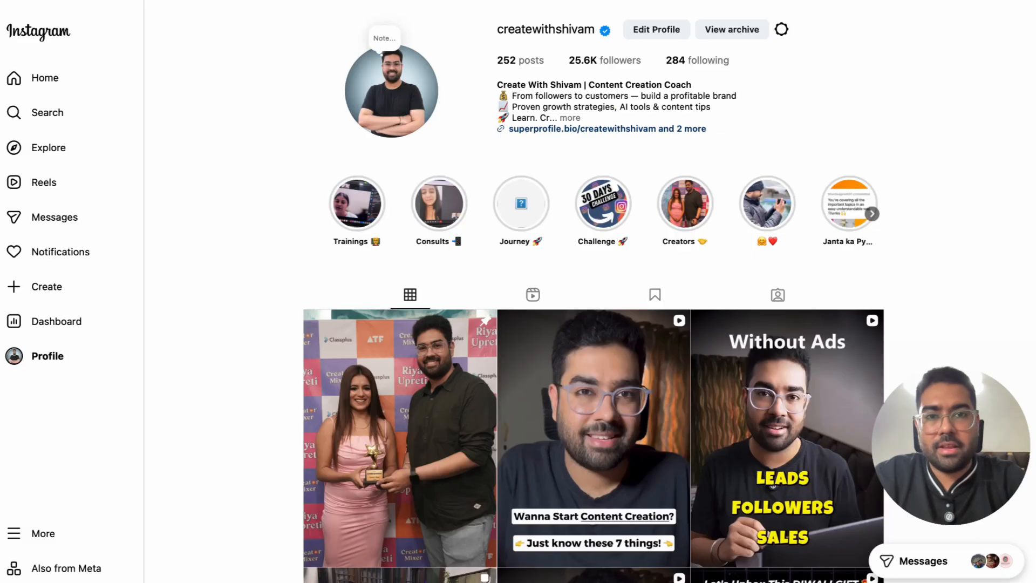
pyautogui.press('super+l')
pyautogui.click(834, 48)
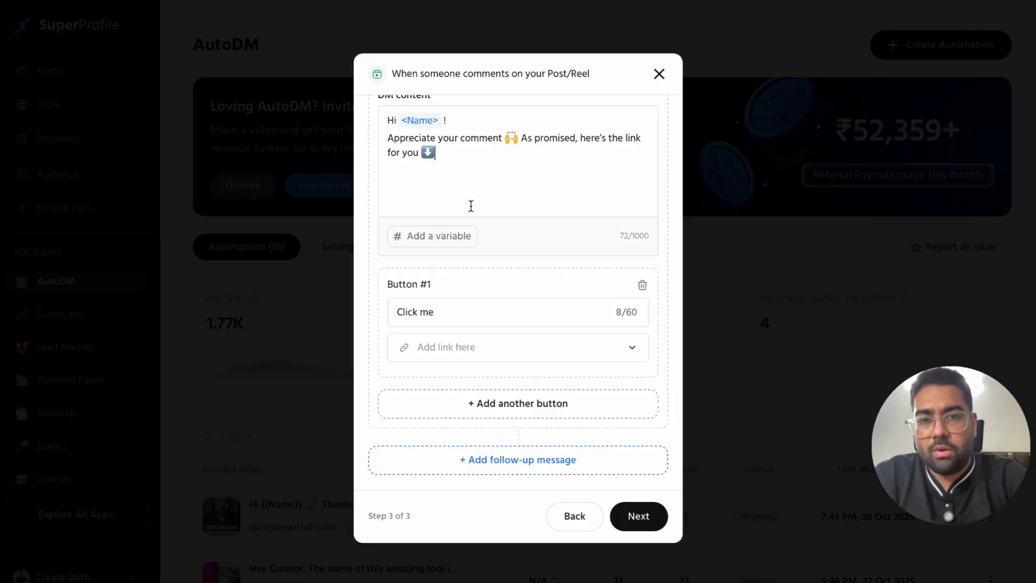
# - Label the primary DM's first button "Follow Me" and link it to the copied Instagram profile address
pyautogui.tripleClick(431, 317)
pyautogui.write('Vi')
pyautogui.press('BackSpace')
pyautogui.press('BackSpace')
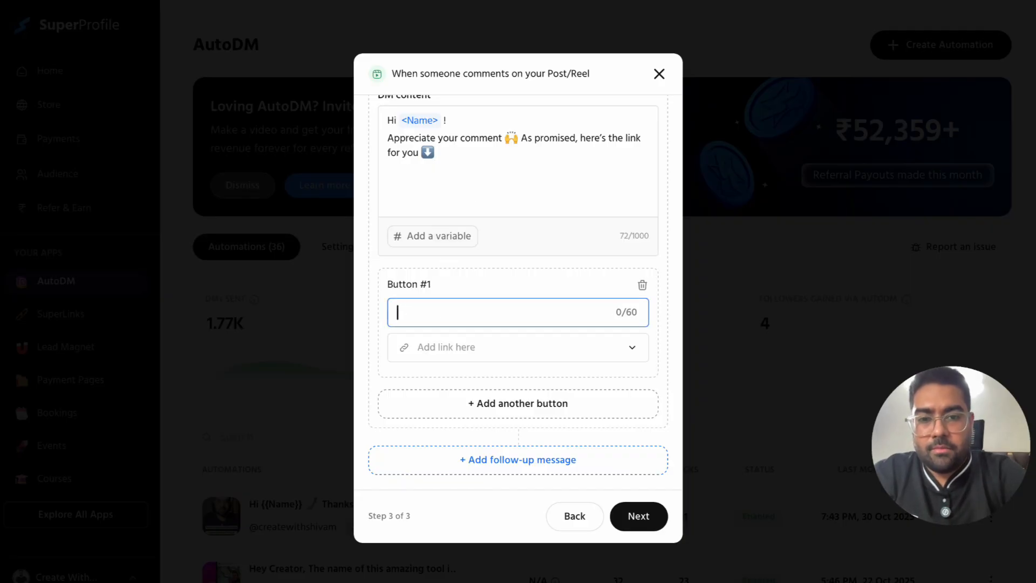
pyautogui.write('Follow Me')
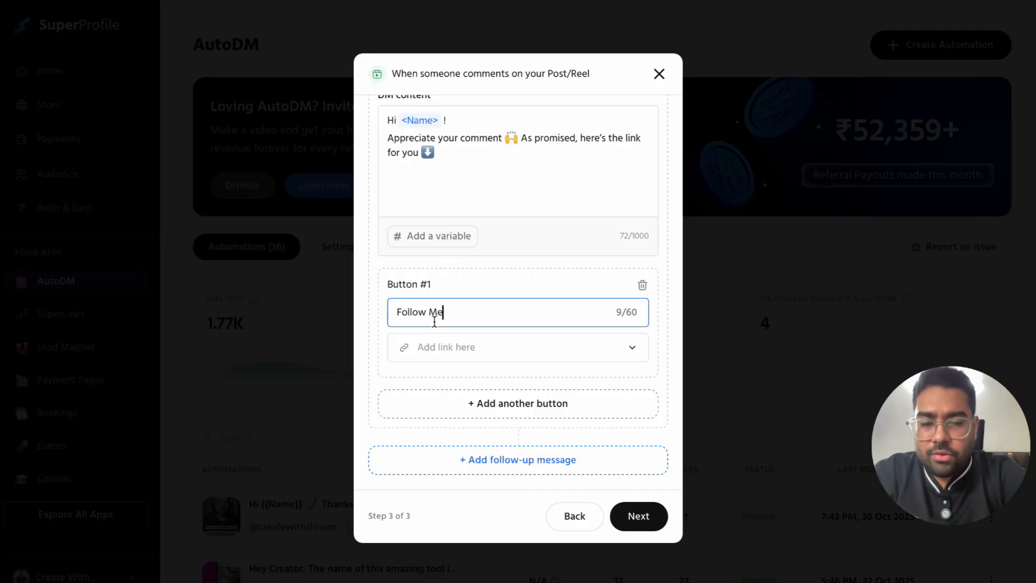
pyautogui.click(440, 347)
pyautogui.write('https://www.instagram.com/createwithshivam')
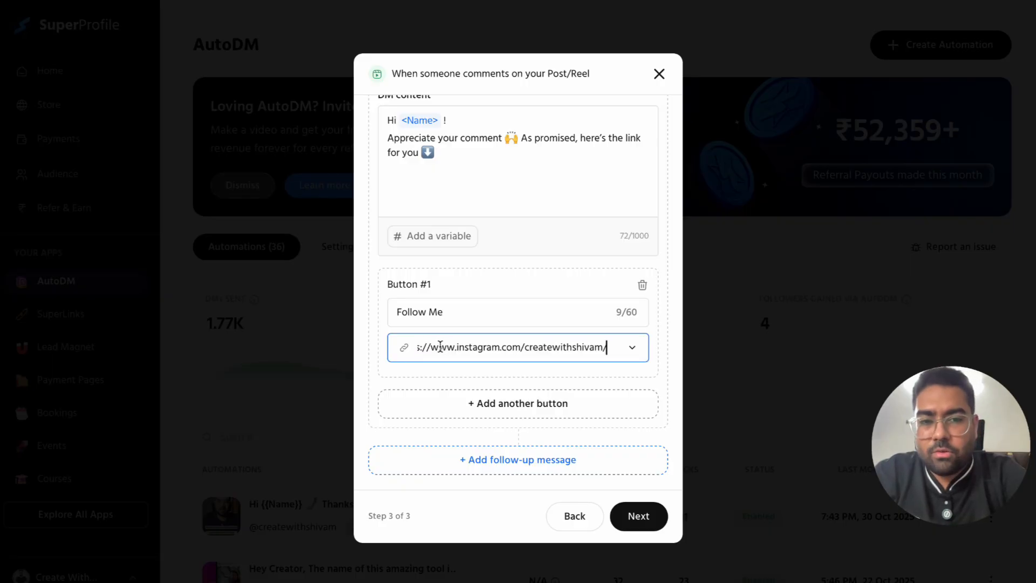
pyautogui.click(480, 370)
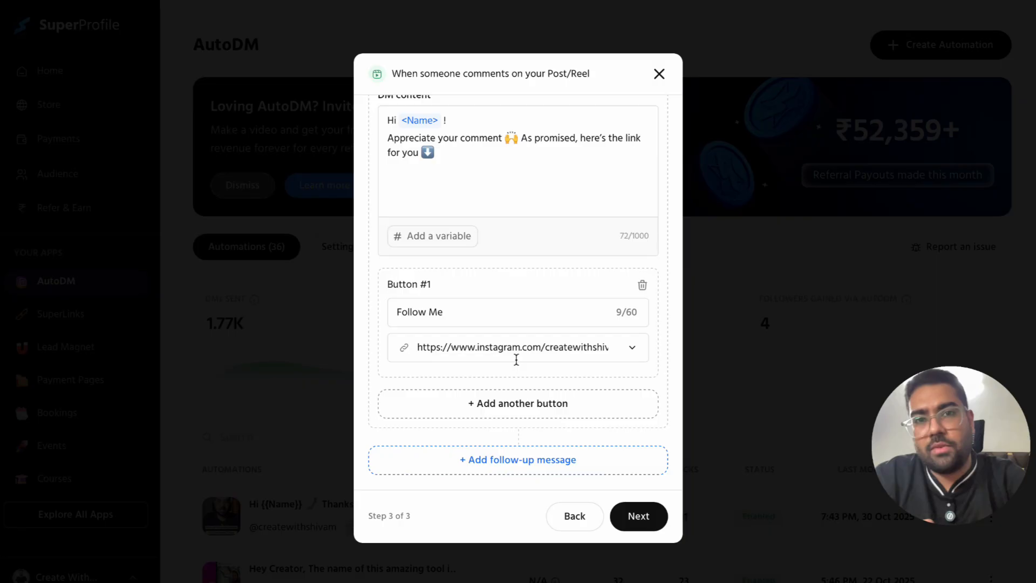
# - Add a second button to the primary DM and label it "Watch me on YouTube"
pyautogui.scroll(1, 493, 368)
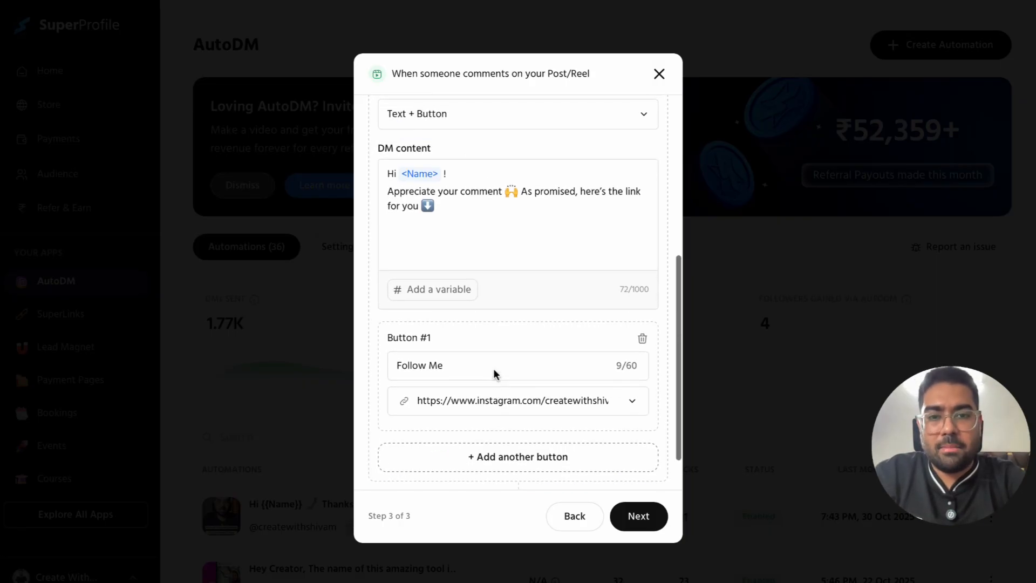
pyautogui.scroll(-1, 470, 408)
pyautogui.click(527, 404)
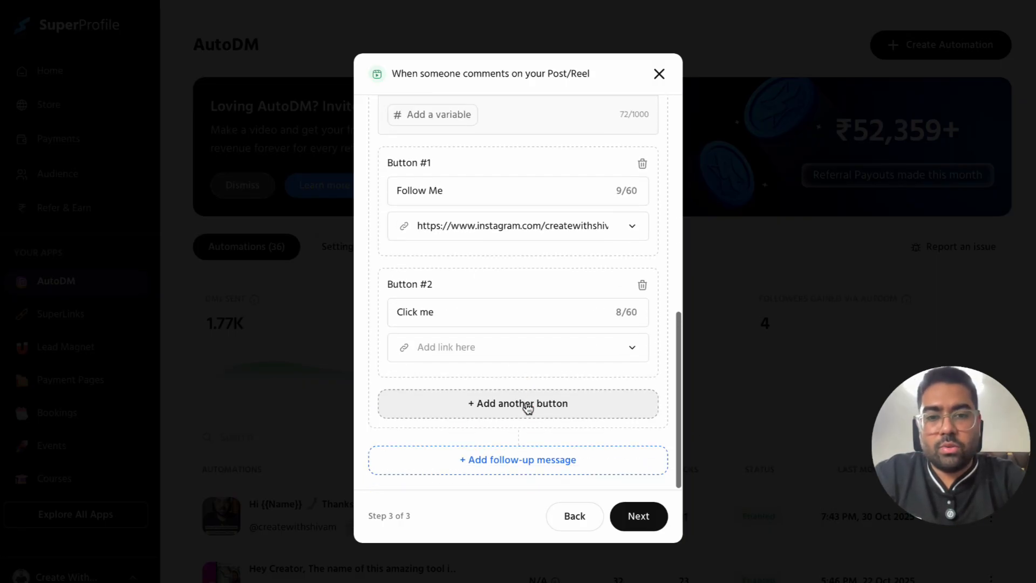
pyautogui.doubleClick(460, 316)
pyautogui.tripleClick(460, 316)
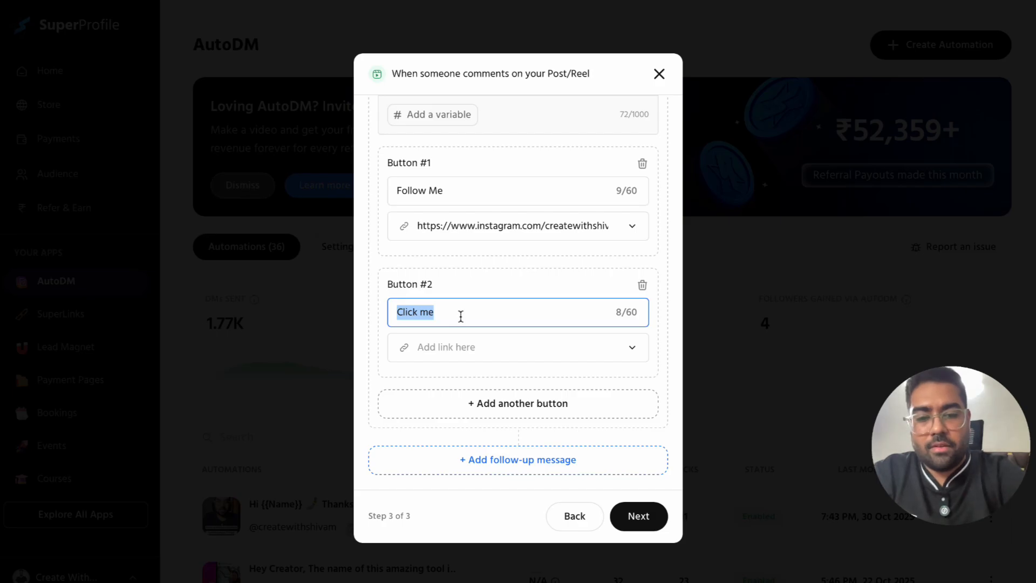
pyautogui.write('Watch me on ')
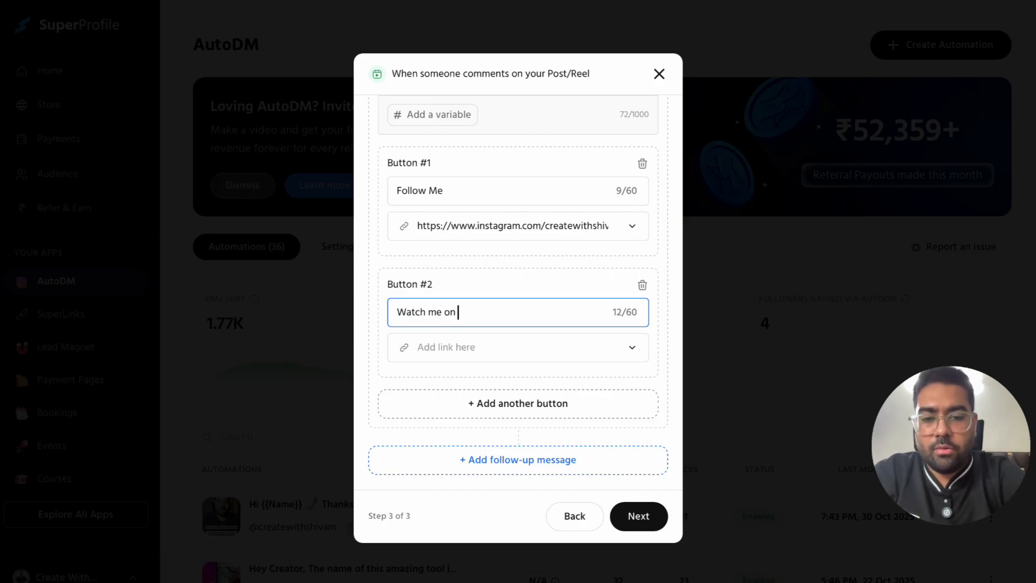
pyautogui.write('YouTube')
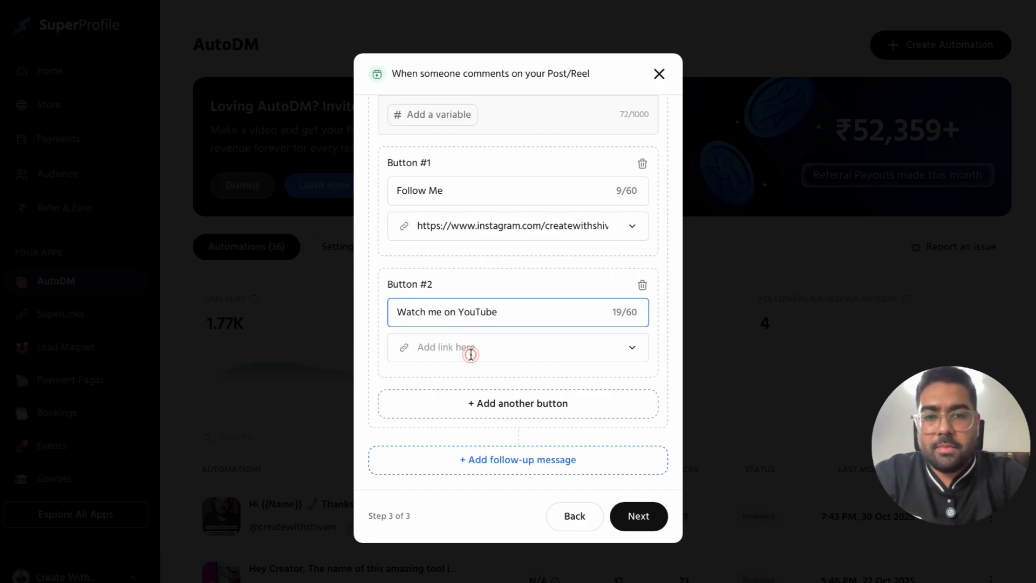
# - Copy the Follow Me button's link into the link of the "Watch me on YouTube" button
pyautogui.click(471, 354)
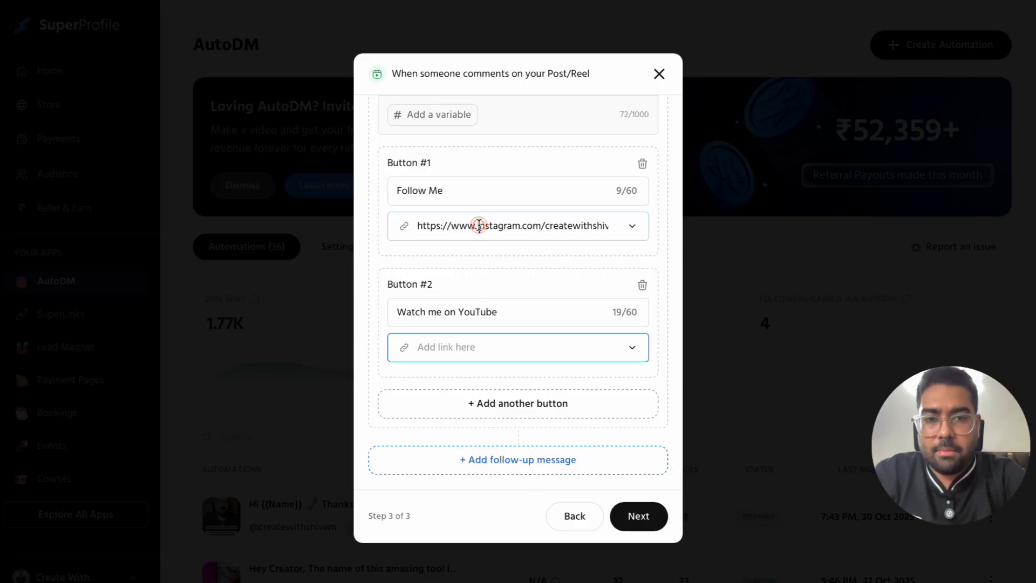
pyautogui.tripleClick(479, 225)
pyautogui.hotkey('ctrl', 'c')
pyautogui.click(475, 344)
pyautogui.hotkey('ctrl', 'v')
pyautogui.click(517, 274)
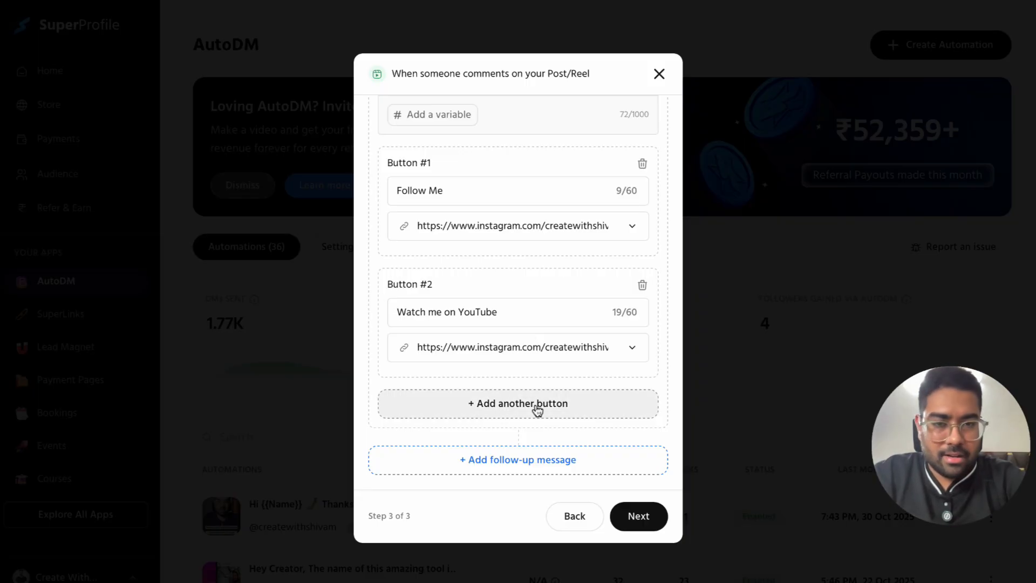
# - Add a follow-up message after the primary DM and review the primary message it follows
pyautogui.scroll(5, 538, 412)
pyautogui.scroll(-5, 537, 411)
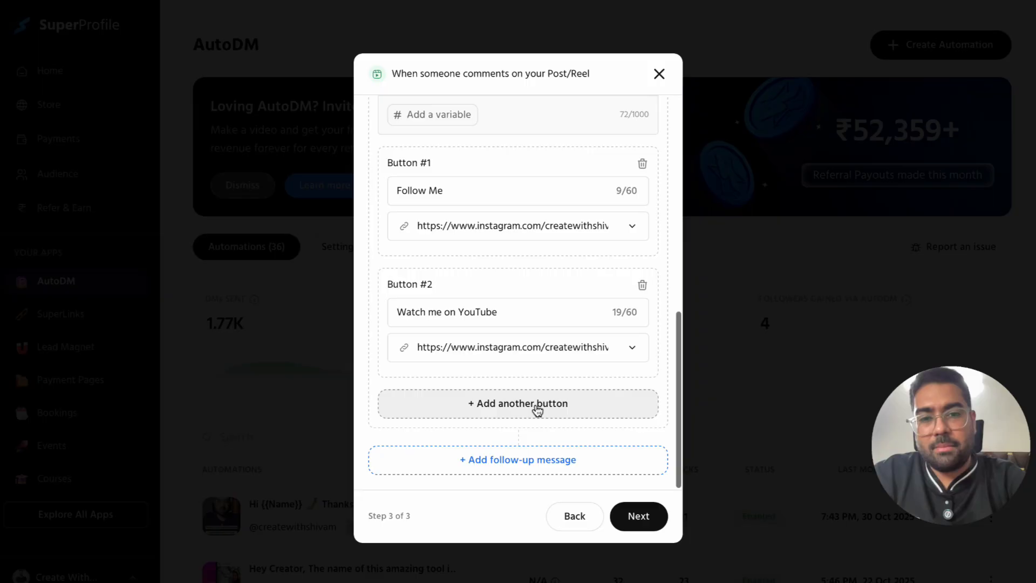
pyautogui.click(511, 460)
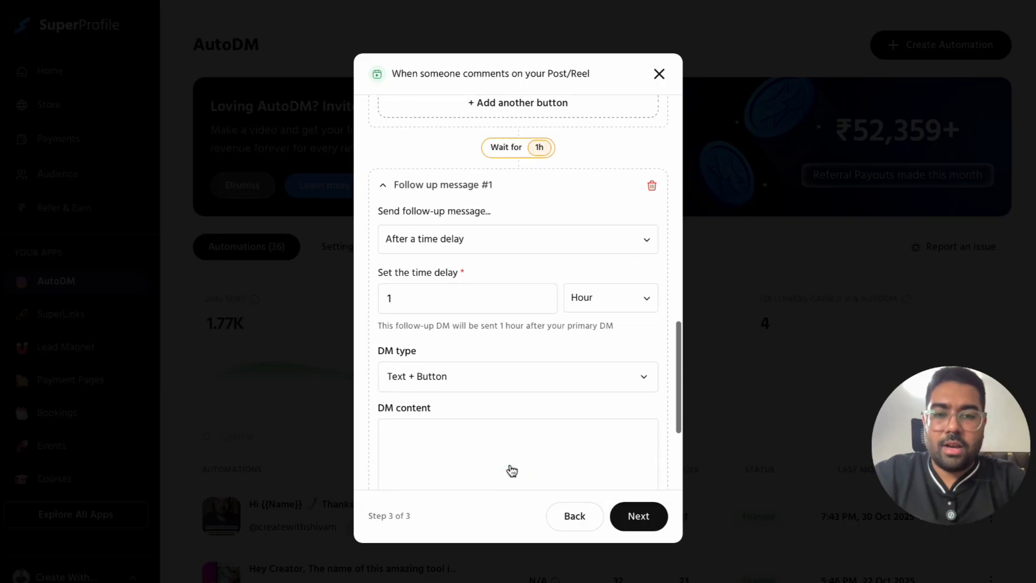
pyautogui.scroll(3, 509, 470)
pyautogui.scroll(5, 526, 347)
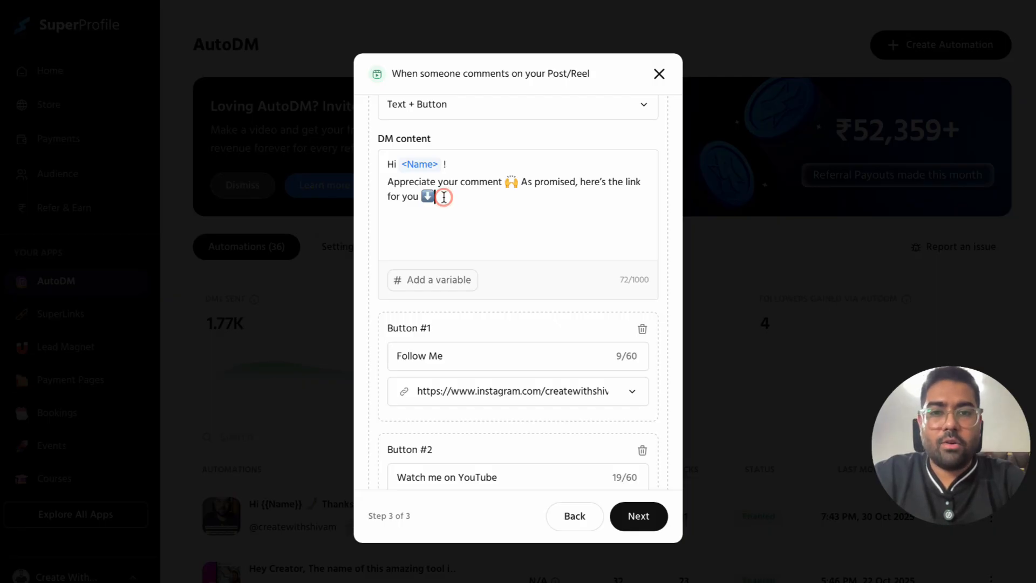
pyautogui.scroll(-6, 491, 375)
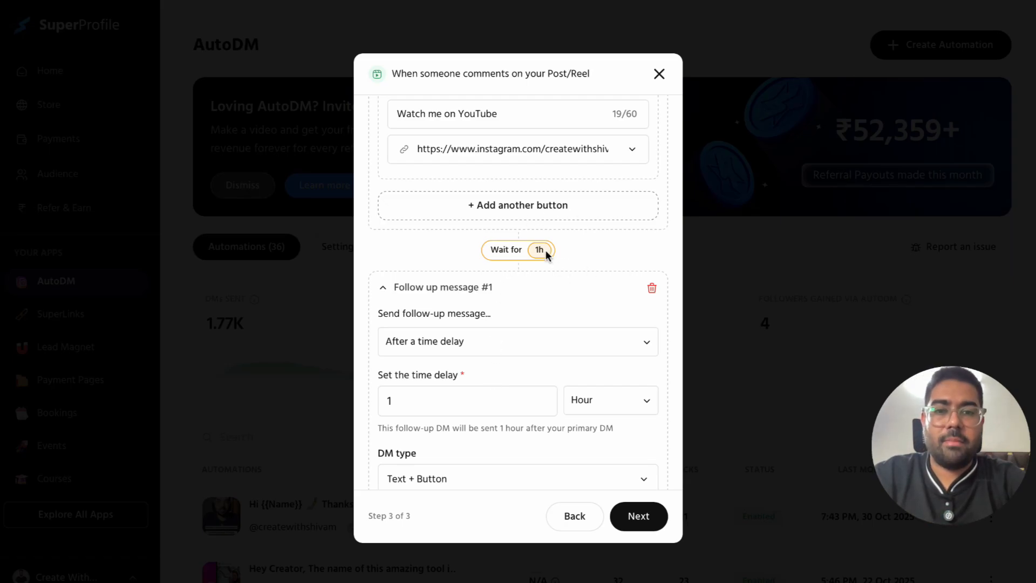
# - Set the follow-up message's time delay to 40 minutes and view its sending conditions, keeping After a time delay
pyautogui.click(586, 398)
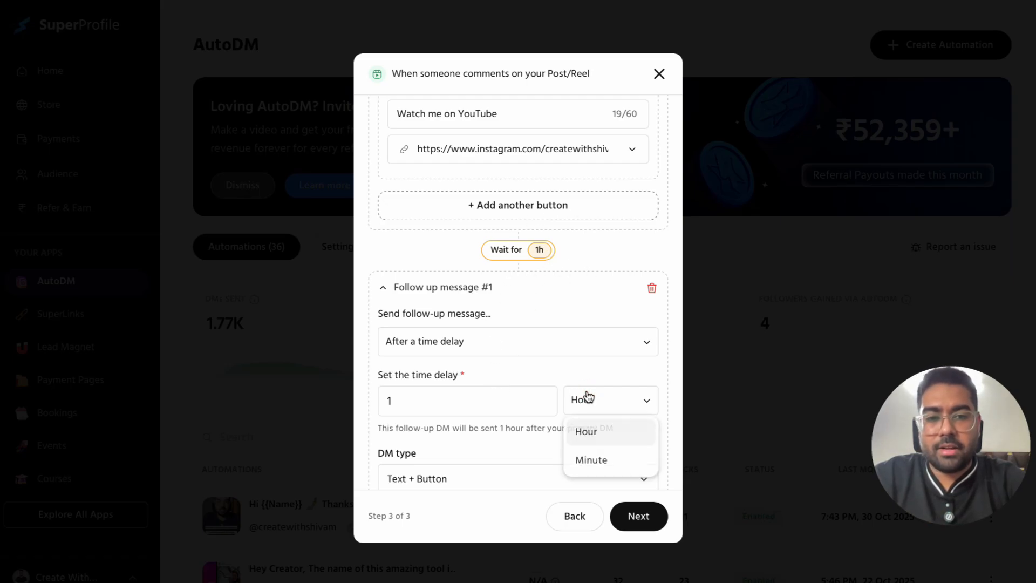
pyautogui.click(598, 451)
pyautogui.click(497, 409)
pyautogui.press('BackSpace')
pyautogui.write('0')
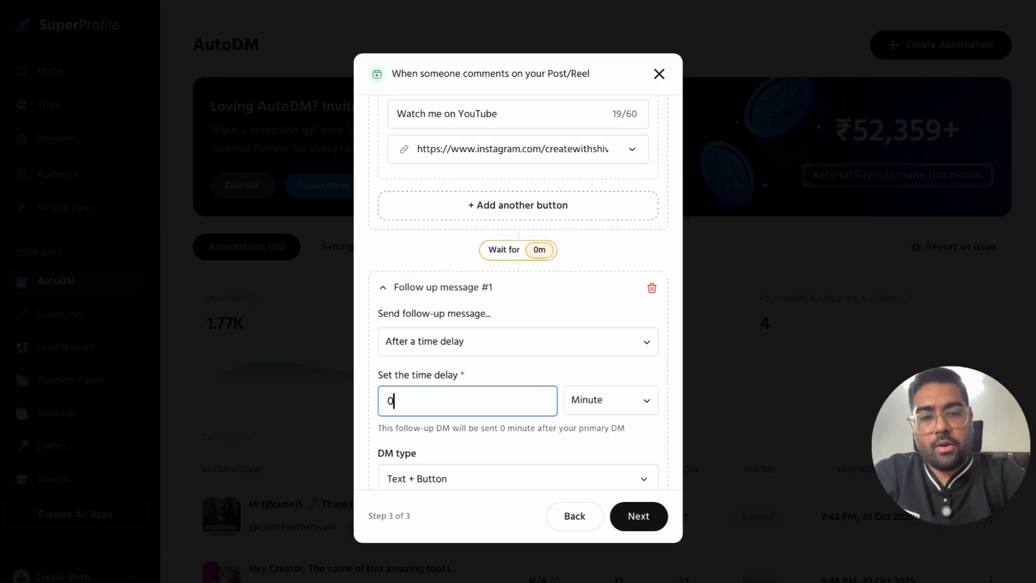
pyautogui.press('BackSpace')
pyautogui.write('40')
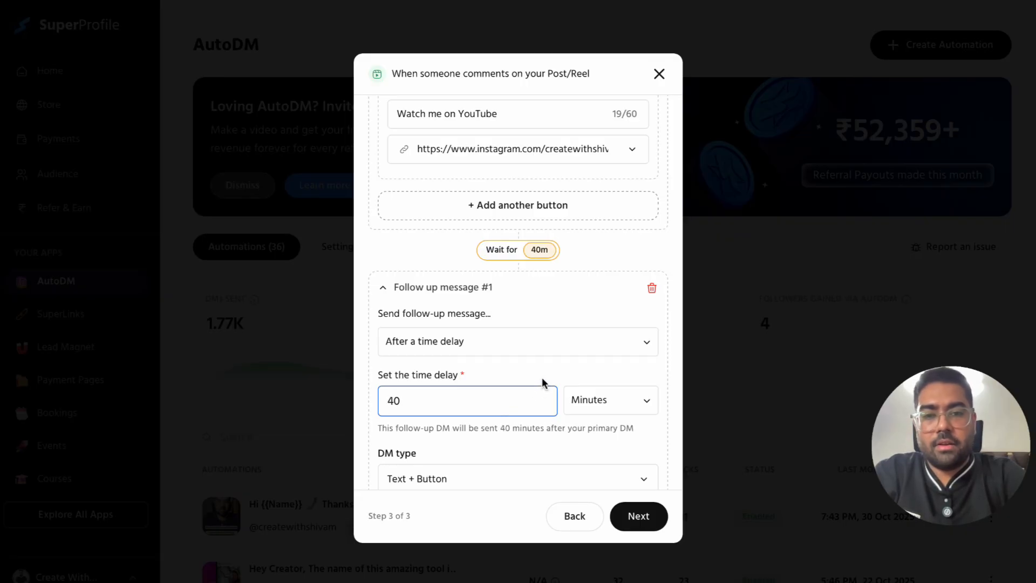
pyautogui.click(511, 347)
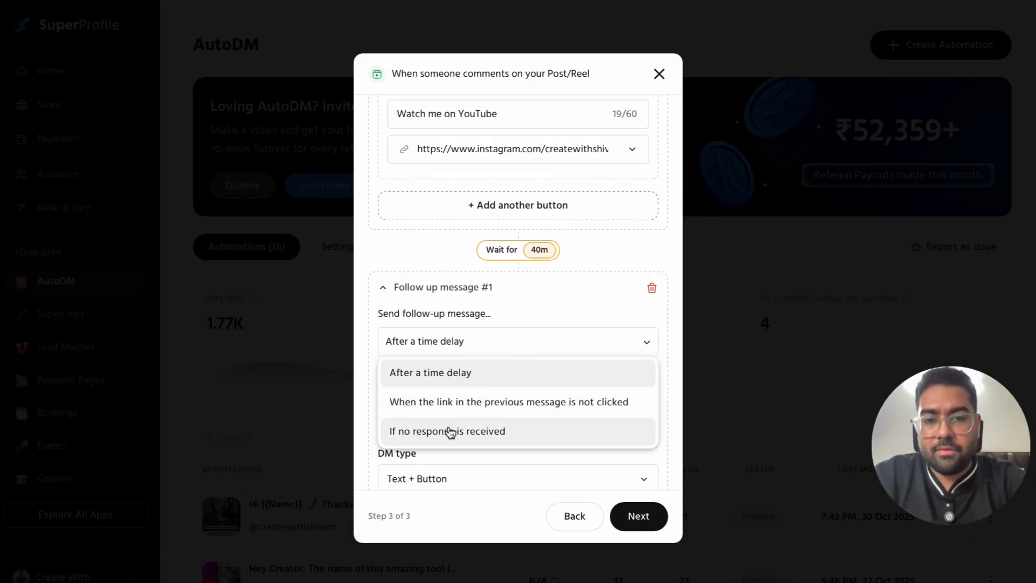
pyautogui.click(366, 376)
# - Keep Text + Button as the follow-up message's DM type and insert the Name variable as the first line of its content
pyautogui.scroll(-4, 439, 407)
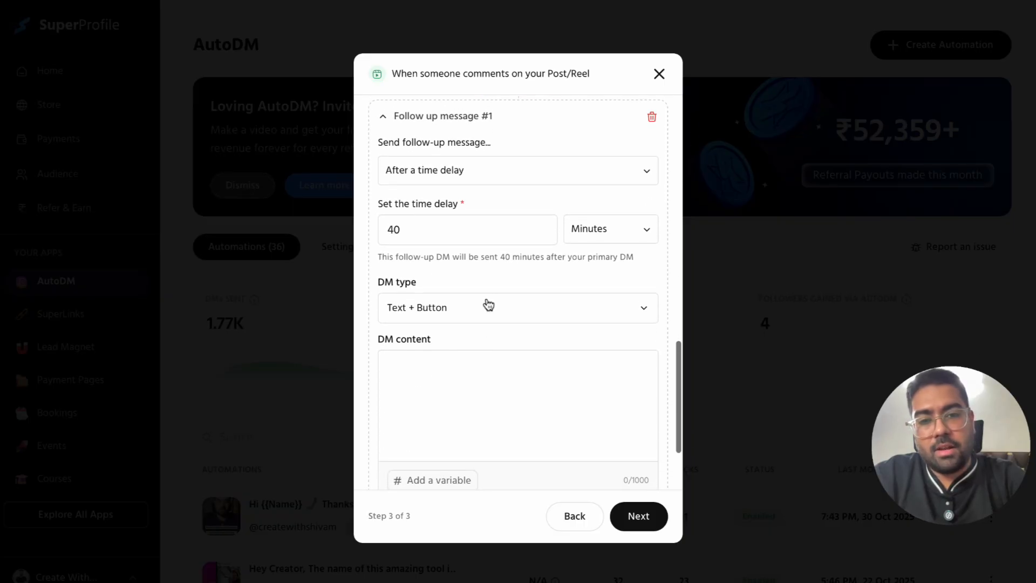
pyautogui.click(474, 314)
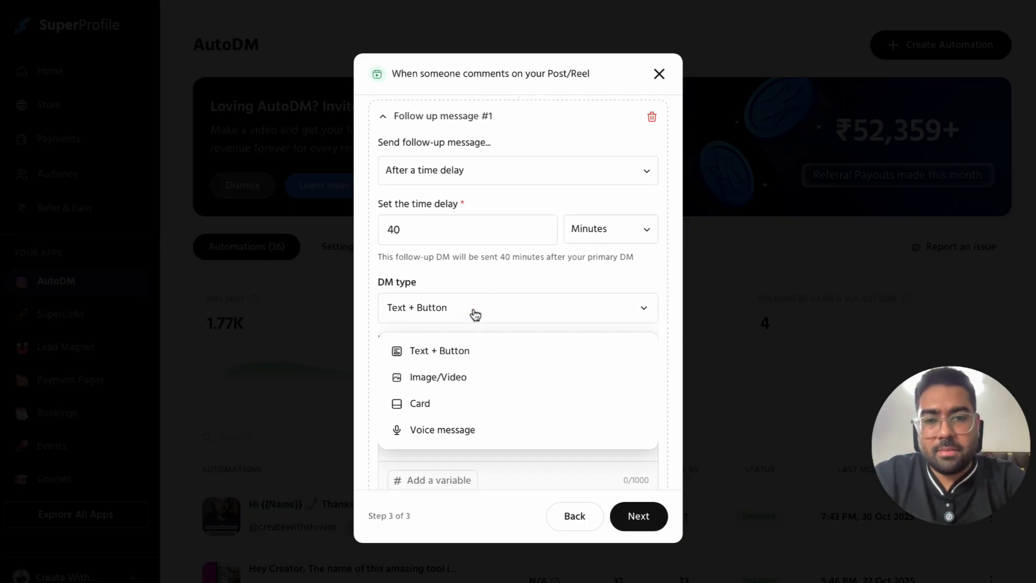
pyautogui.click(459, 357)
pyautogui.scroll(-2, 442, 394)
pyautogui.click(427, 419)
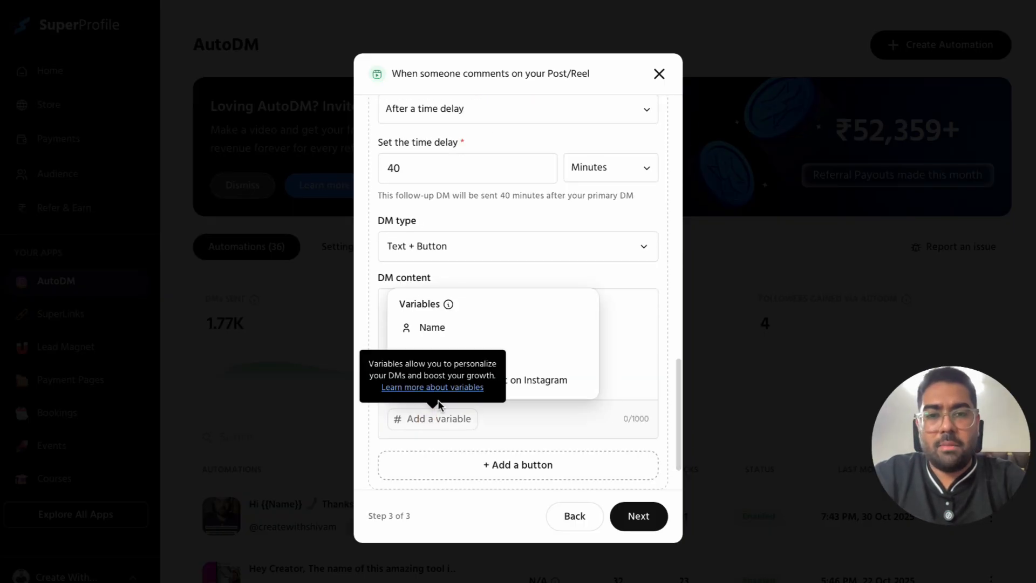
pyautogui.click(460, 326)
pyautogui.press('Return')
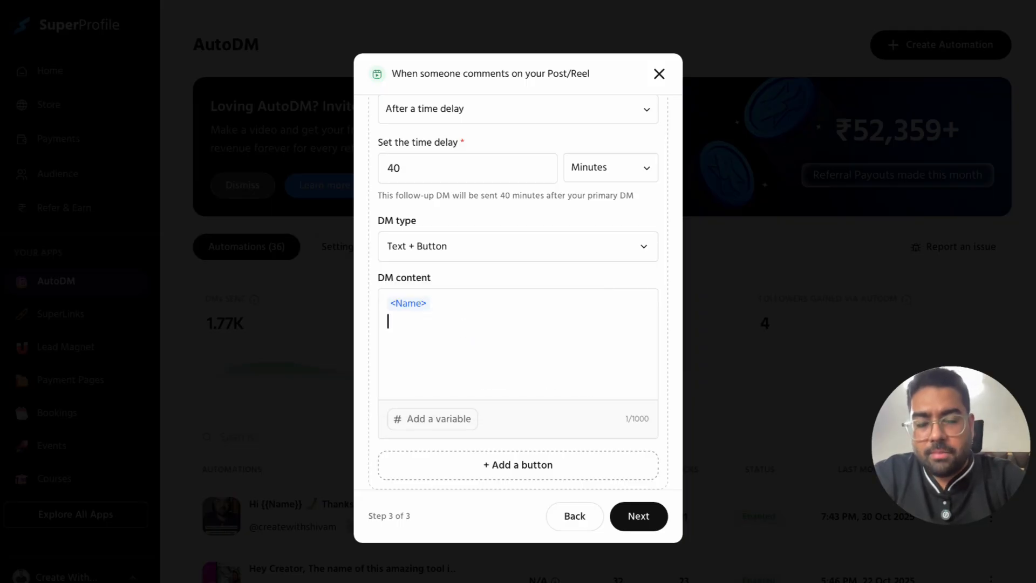
# - Add "Did you check the link?" and, on a new line, "If not, we are running a limited time offer" to the follow-up content
pyautogui.write('Di')
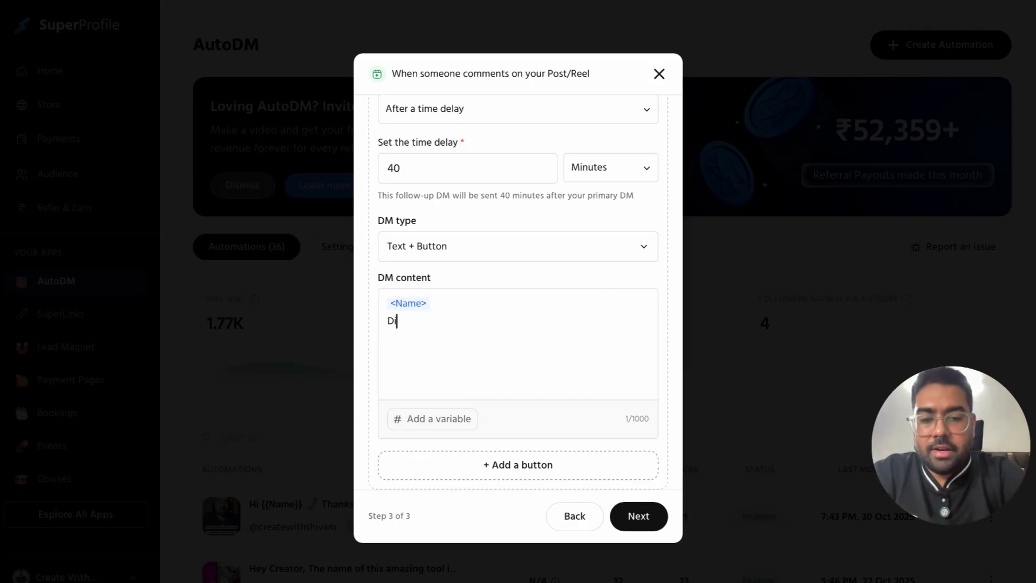
pyautogui.write('d you check t')
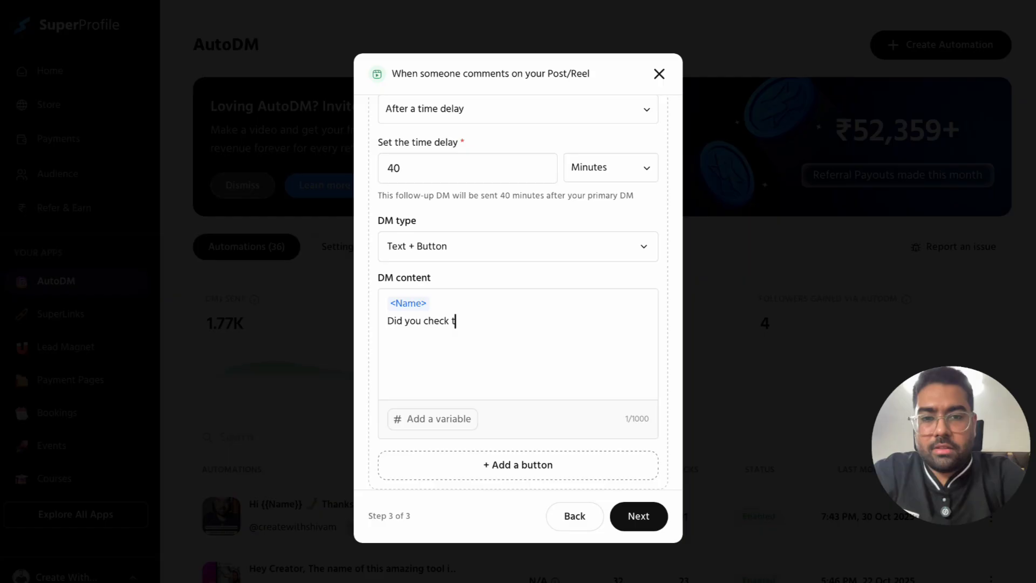
pyautogui.write('he link?')
pyautogui.press('Return')
pyautogui.write('If not, ')
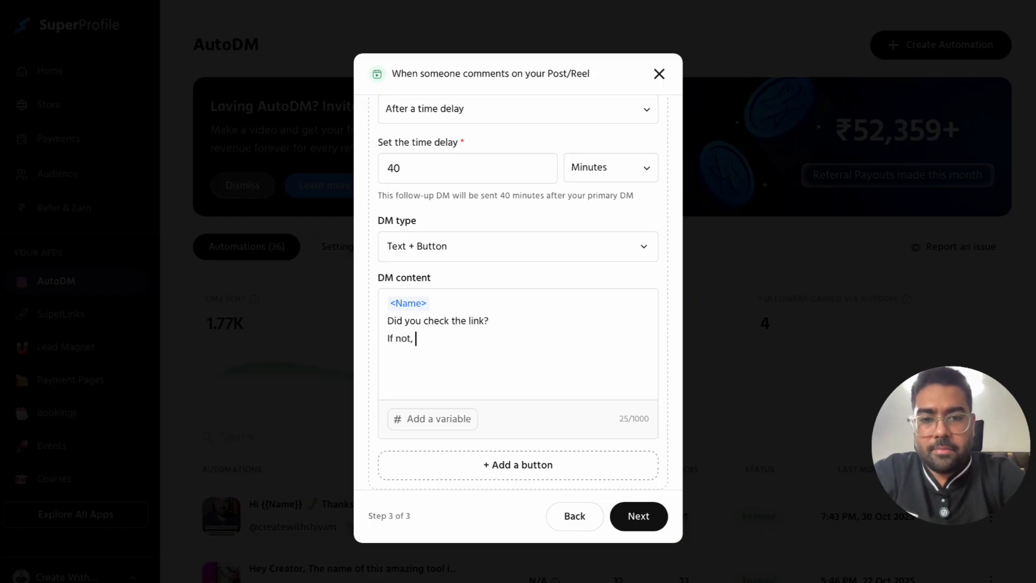
pyautogui.write('we are ar')
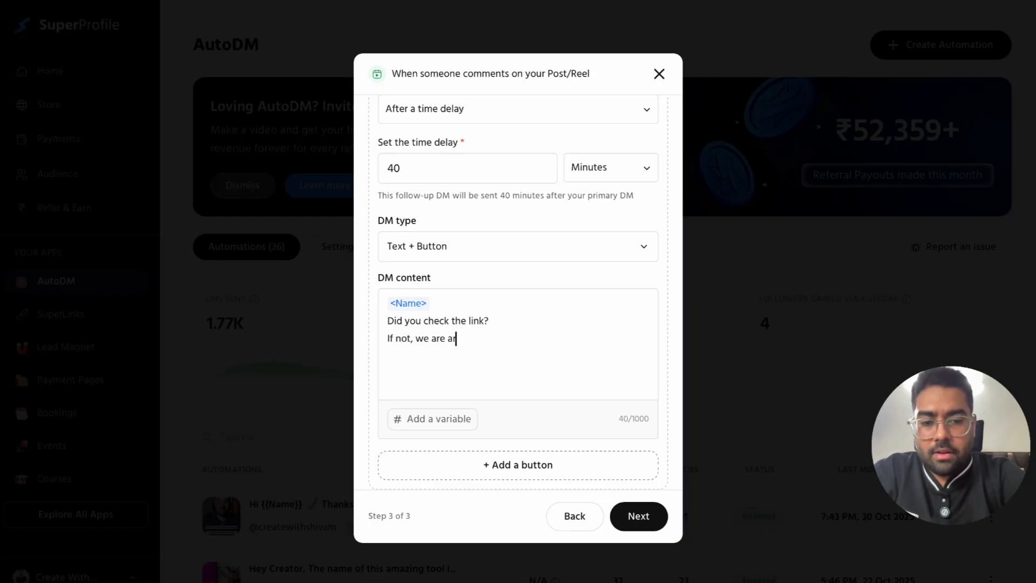
pyautogui.press('BackSpace')
pyautogui.press('BackSpace')
pyautogui.write('running a limited time offer')
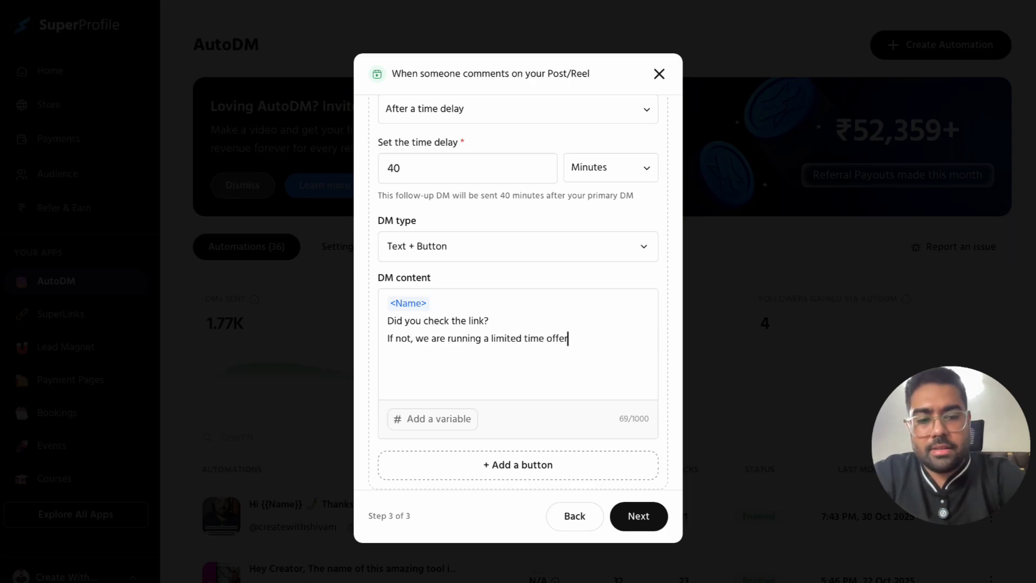
# - Continue the follow-up text with ". Use coupon code within 24 hours to get 20% off. Coupon Code: 20OFF"
pyautogui.write('. Use ')
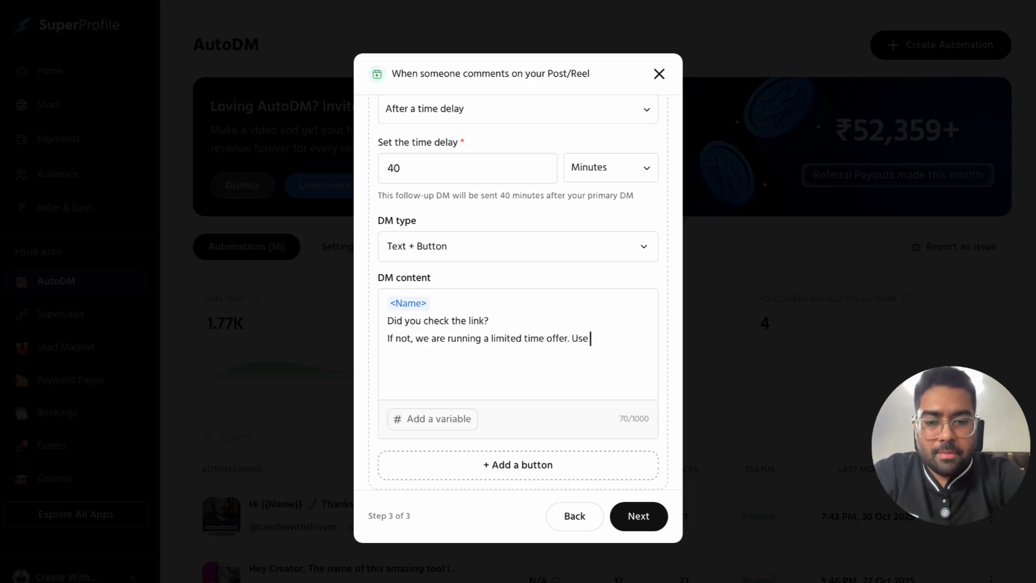
pyautogui.write('coupon code within ')
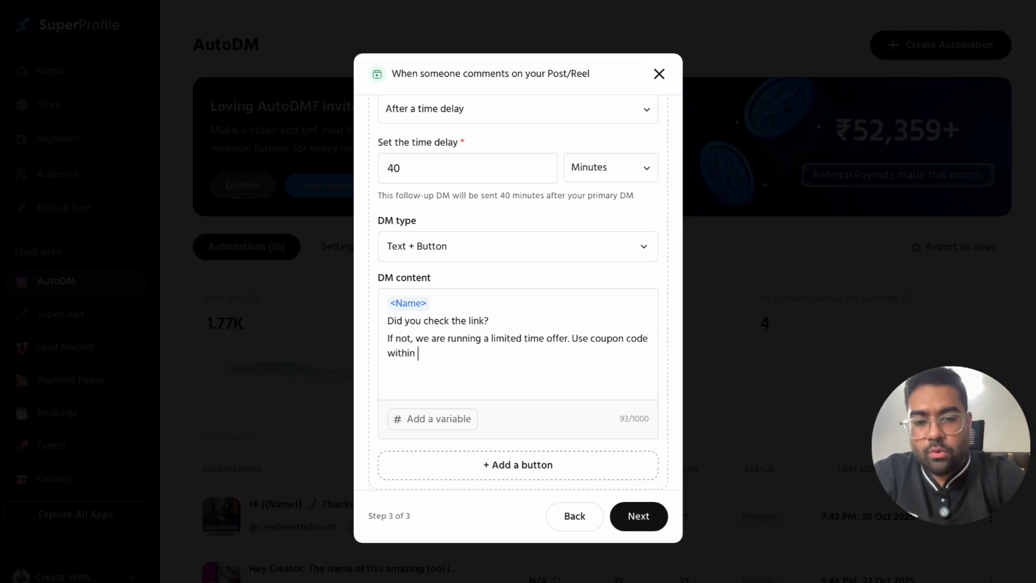
pyautogui.write('72')
pyautogui.press('BackSpace')
pyautogui.press('BackSpace')
pyautogui.write('2')
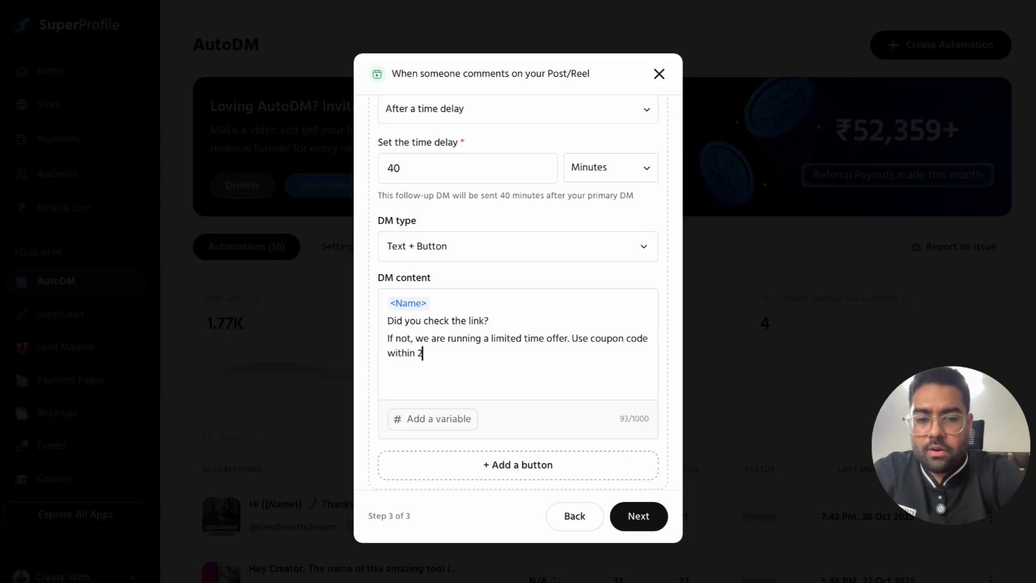
pyautogui.write('4 hours to get 2')
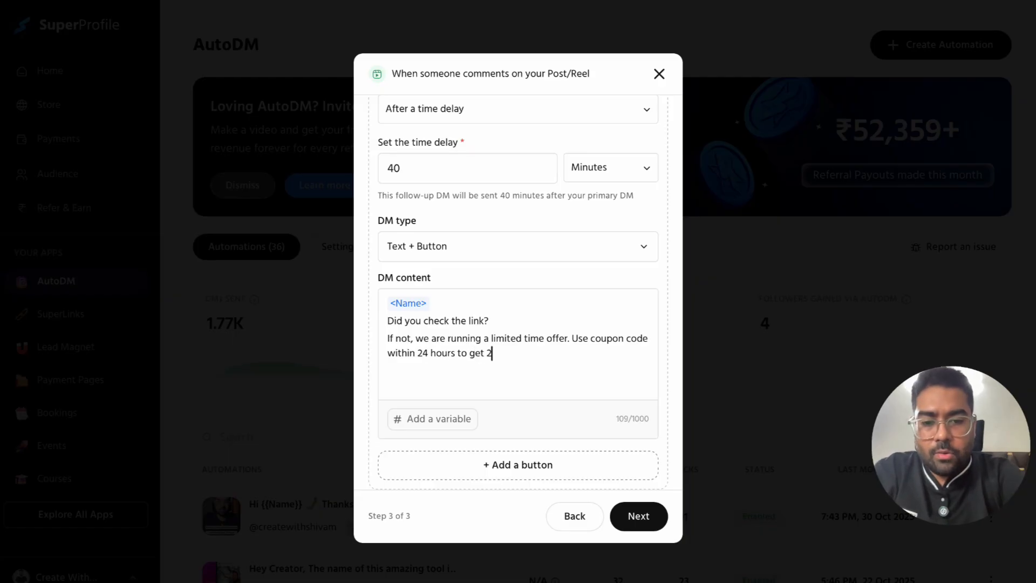
pyautogui.write('0% off. Cou')
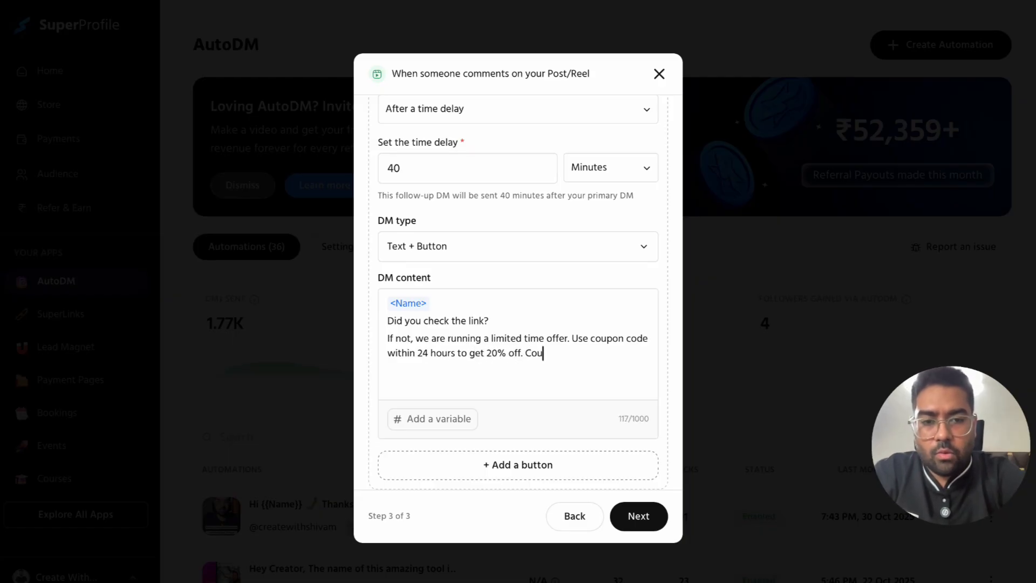
pyautogui.write('pon Code: @')
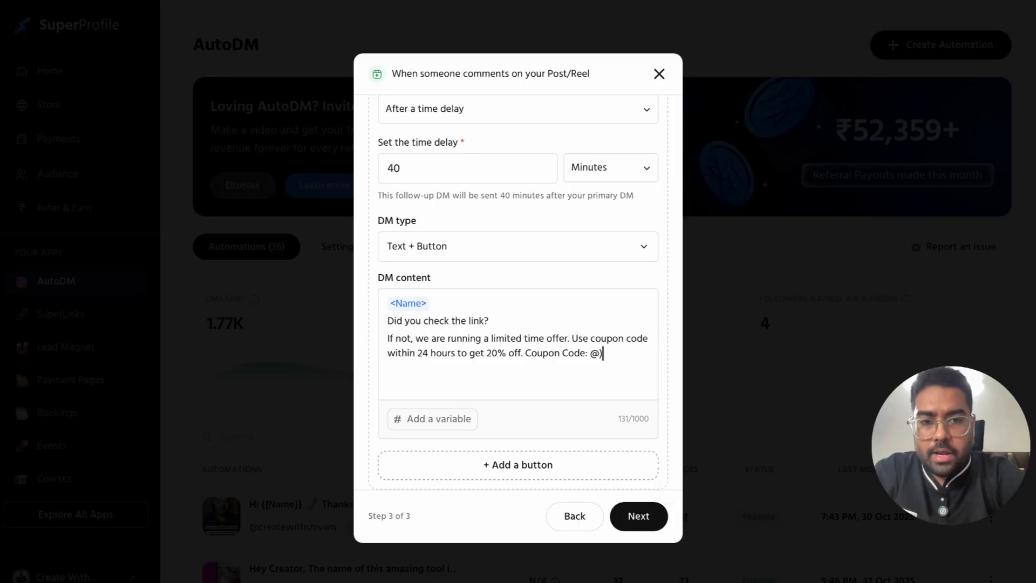
pyautogui.press('BackSpace')
pyautogui.write('20OFF')
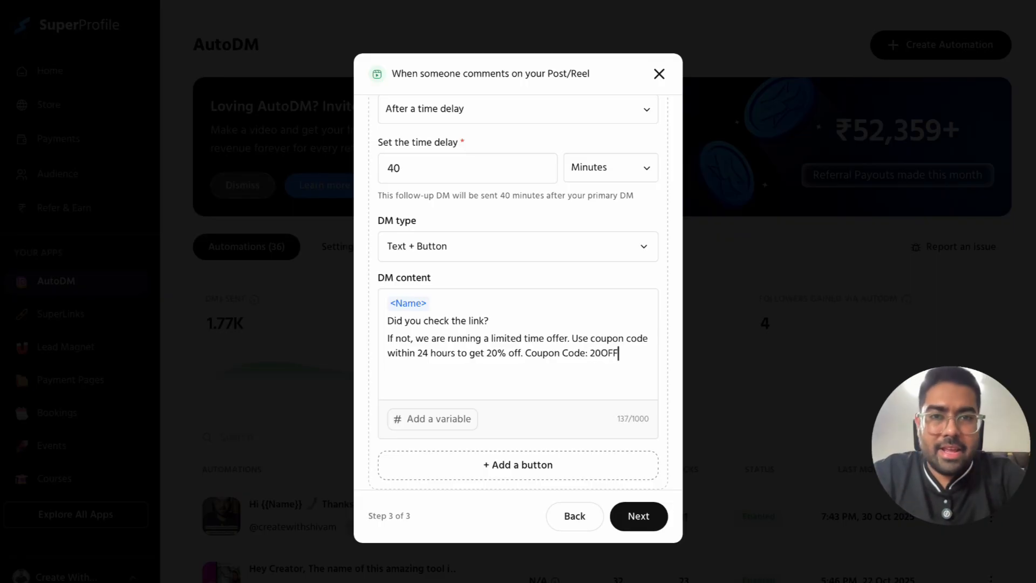
# - Add a button to the follow-up message, link it to the creator's Instagram profile and label it "Shop Here!"
pyautogui.scroll(-1, 400, 394)
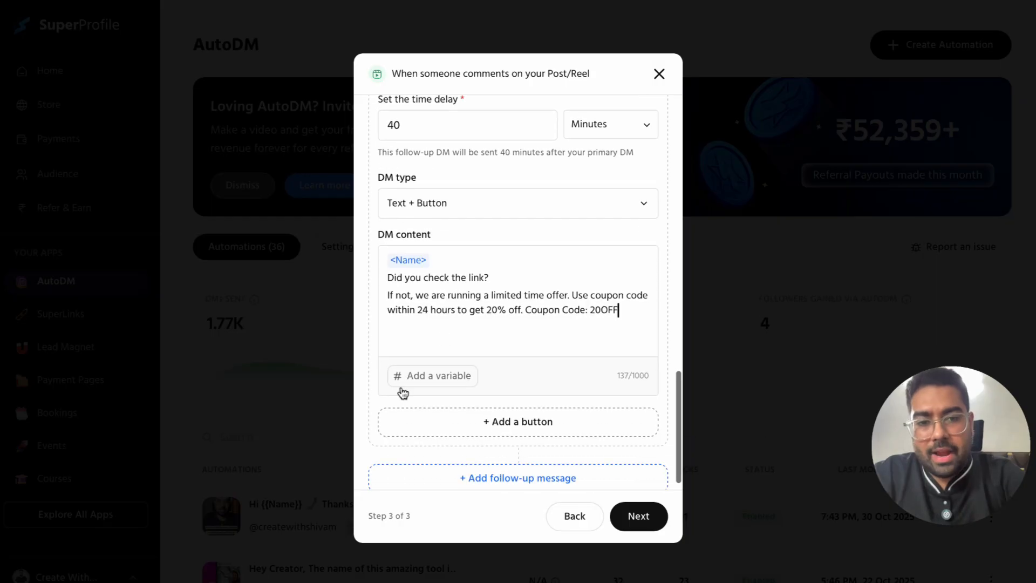
pyautogui.click(465, 421)
pyautogui.click(475, 345)
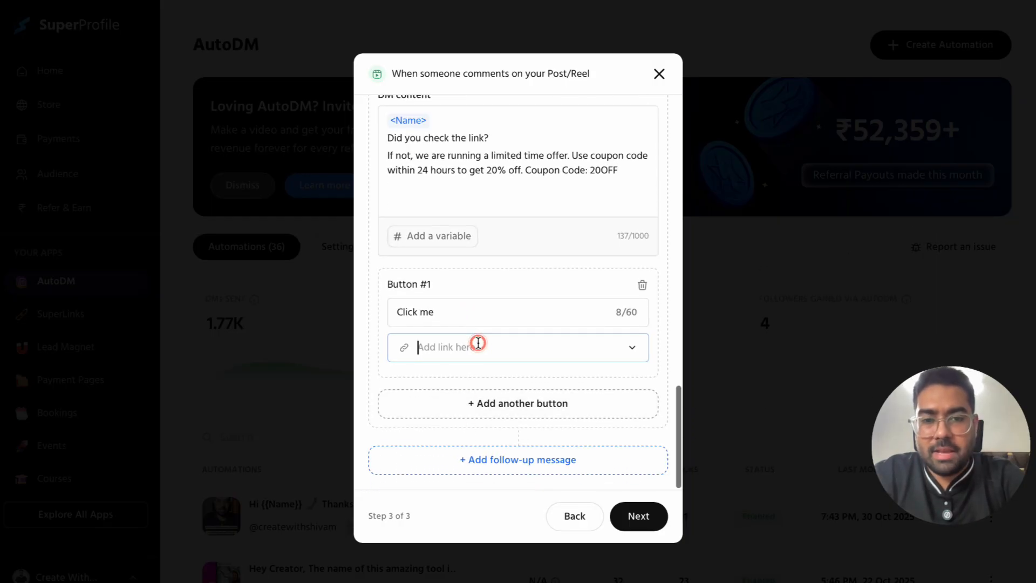
pyautogui.write('https://www.instagram.com/createwithshivam')
pyautogui.tripleClick(506, 316)
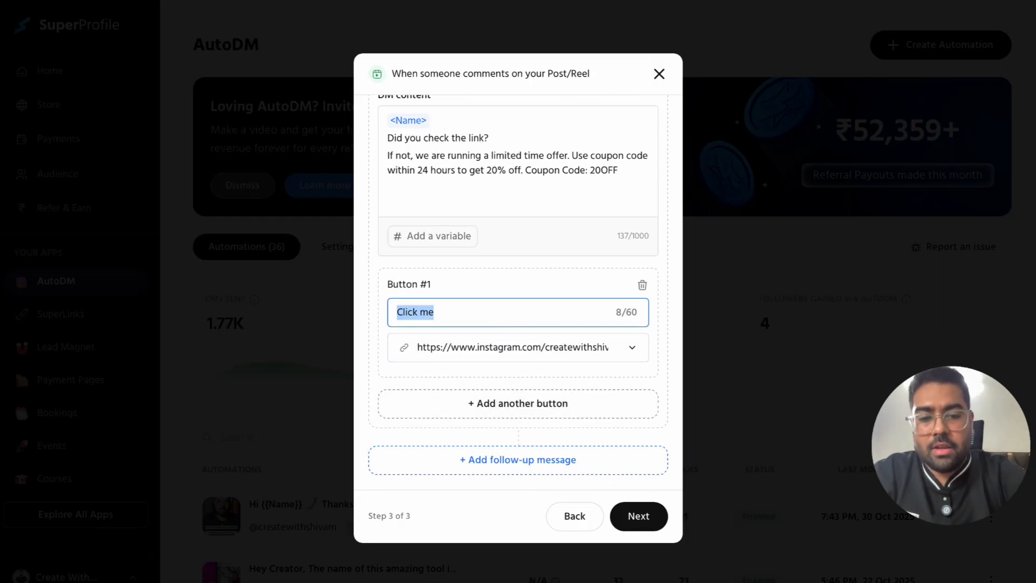
pyautogui.write('Shop Here')
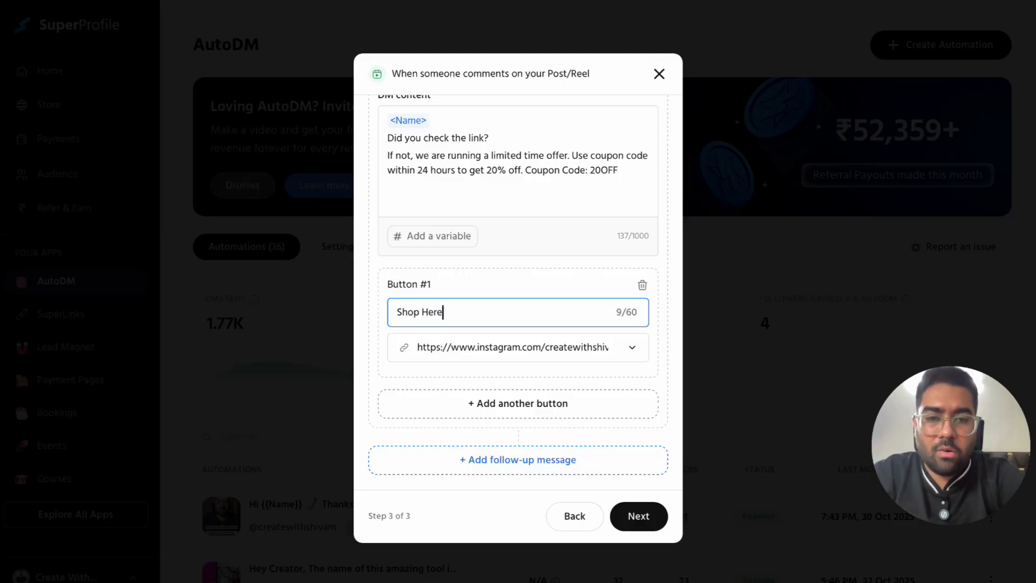
pyautogui.write('!')
pyautogui.click(504, 275)
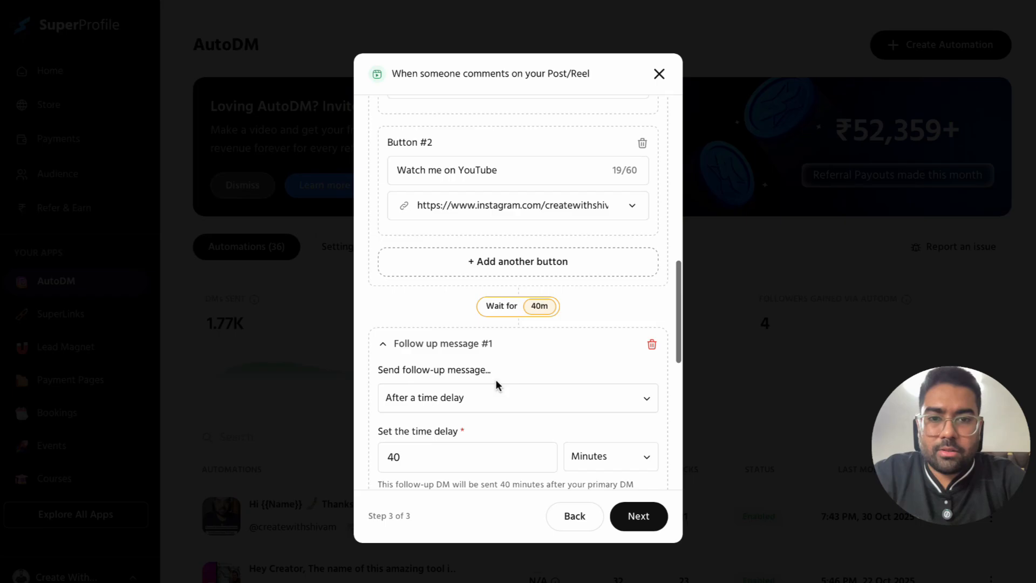
# - Finish the follow-up setup, accept the default conversation starter DM with its "Send me the link" button, and proceed to the launch review
pyautogui.scroll(2, 496, 379)
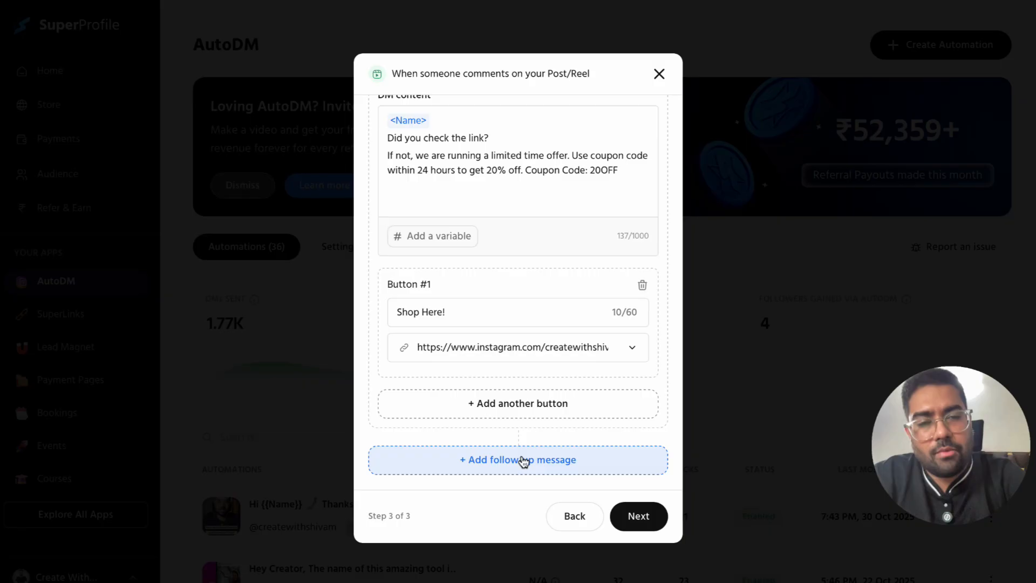
pyautogui.scroll(15, 522, 462)
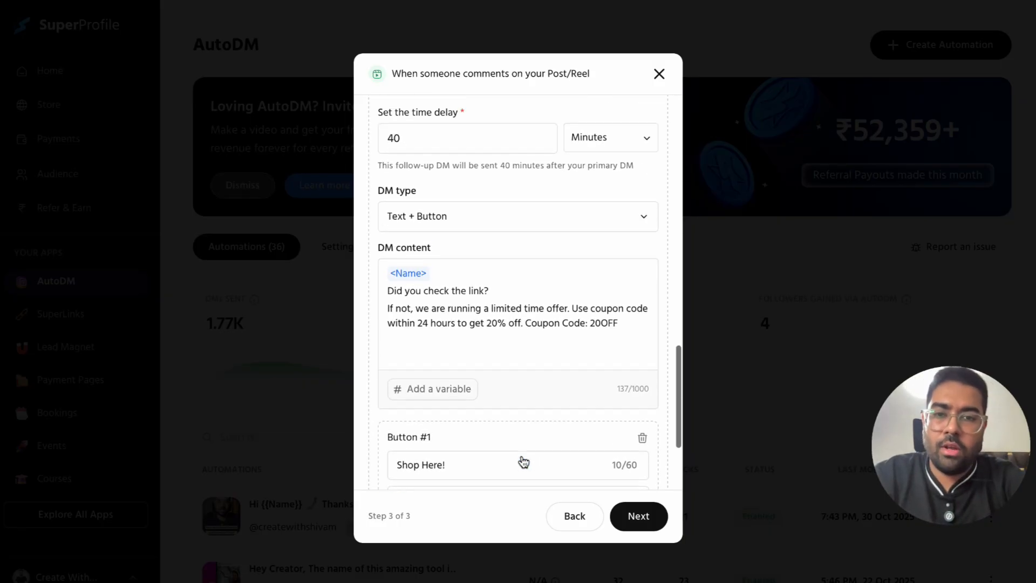
pyautogui.click(637, 520)
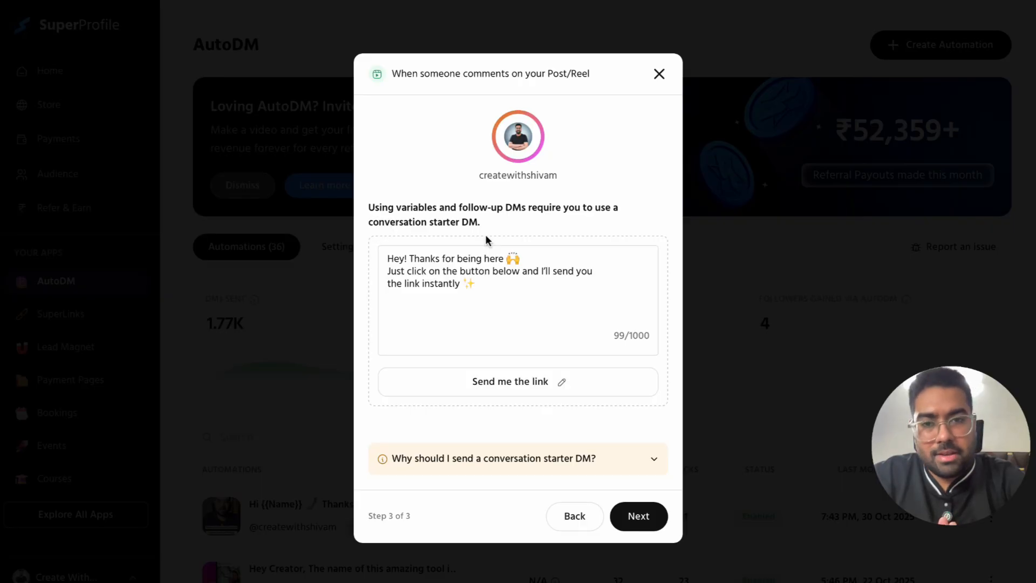
pyautogui.moveTo(388, 261); pyautogui.dragTo(484, 283)
pyautogui.click(484, 282)
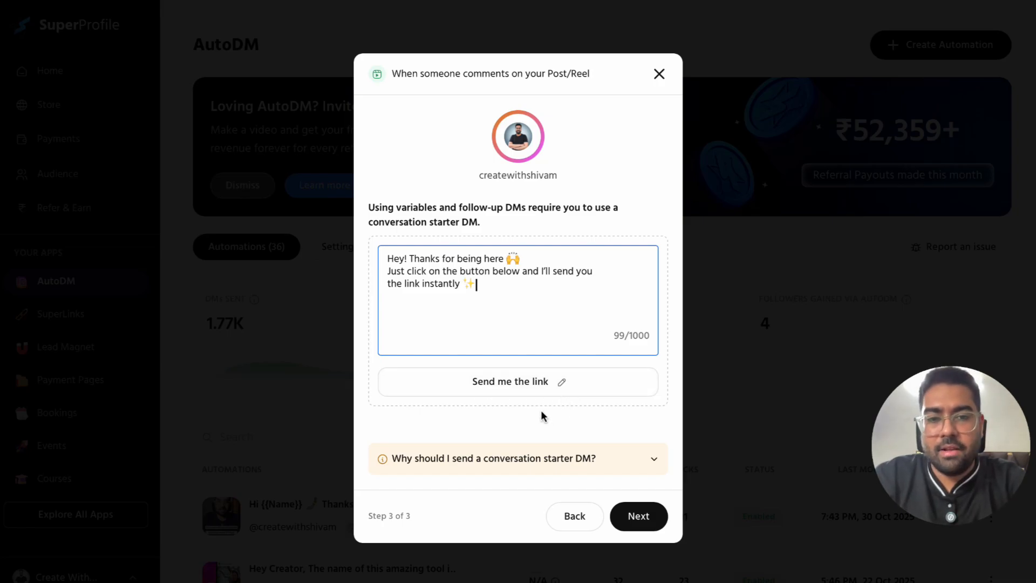
pyautogui.click(639, 517)
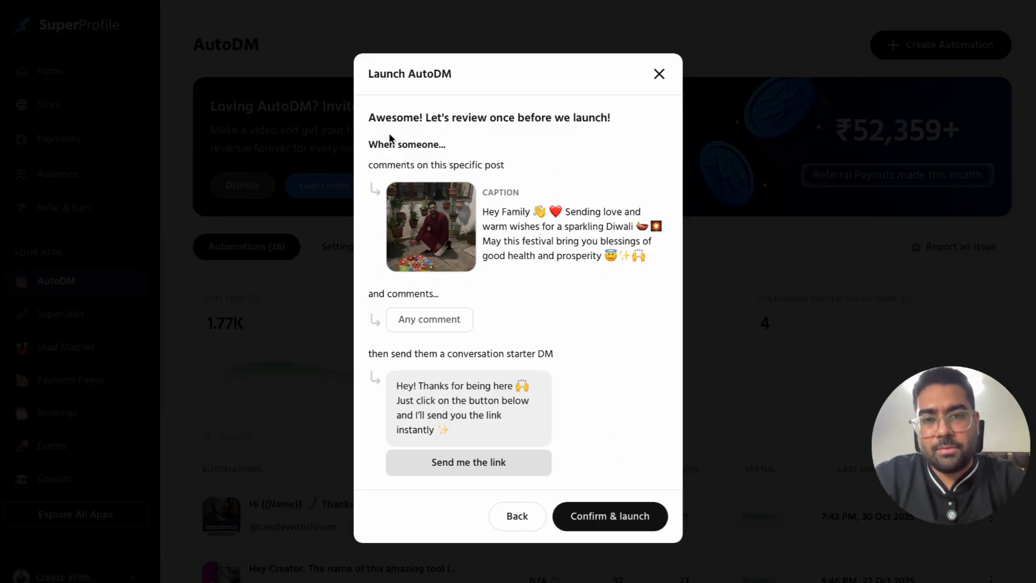
# - Review the launch summary, checking the trigger post, comment condition, conversation starter, primary DM and delayed follow-up message
pyautogui.moveTo(370, 118); pyautogui.dragTo(641, 264)
pyautogui.click(642, 264)
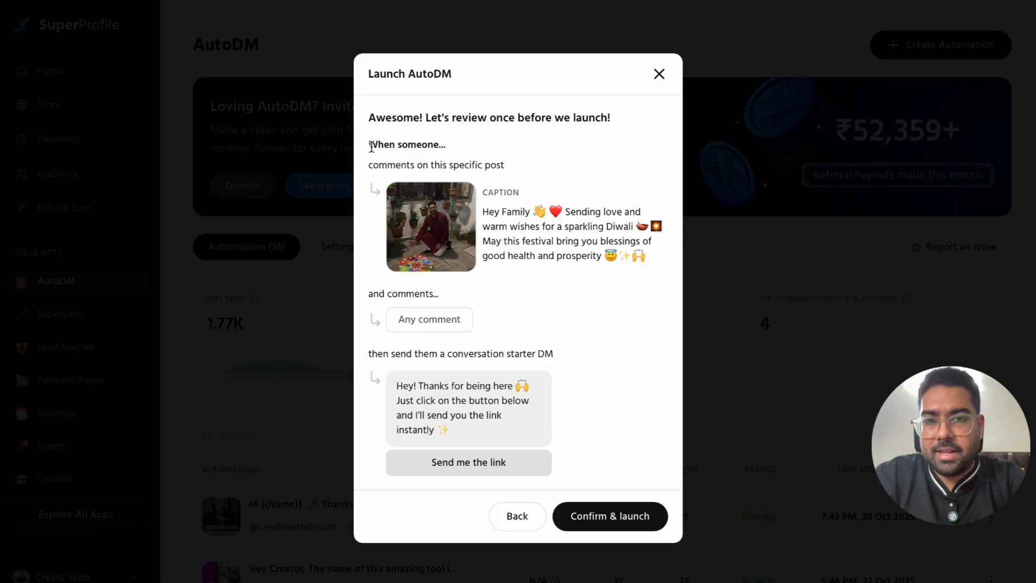
pyautogui.moveTo(372, 146); pyautogui.dragTo(438, 145)
pyautogui.click(393, 161)
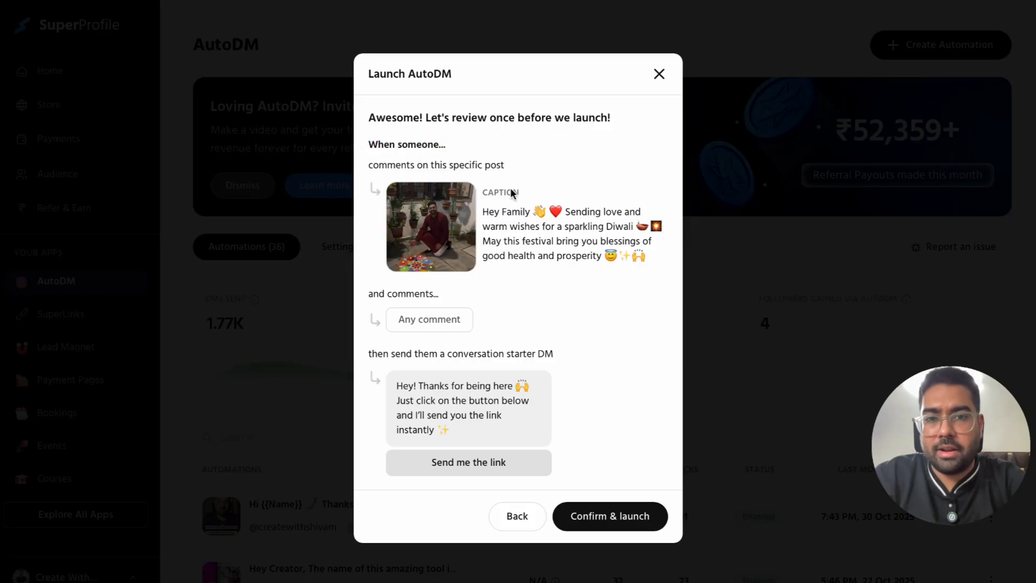
pyautogui.scroll(-1, 593, 232)
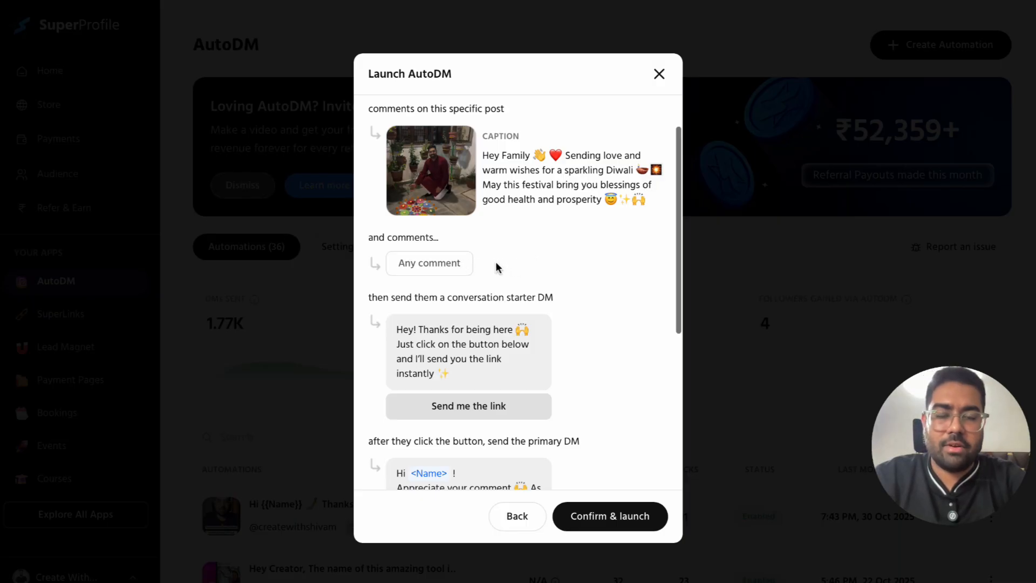
pyautogui.scroll(-2, 542, 271)
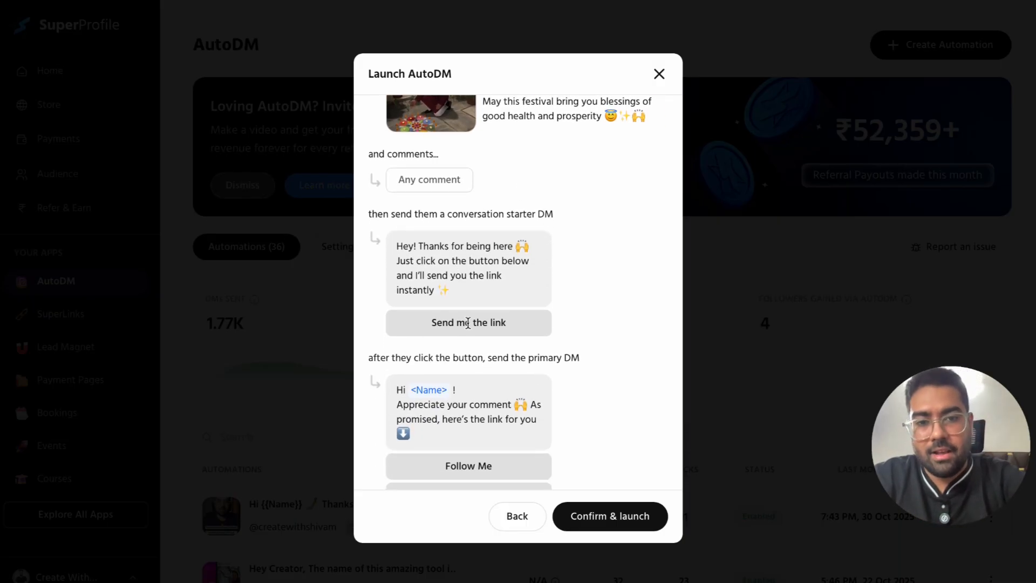
pyautogui.moveTo(429, 323); pyautogui.dragTo(529, 323)
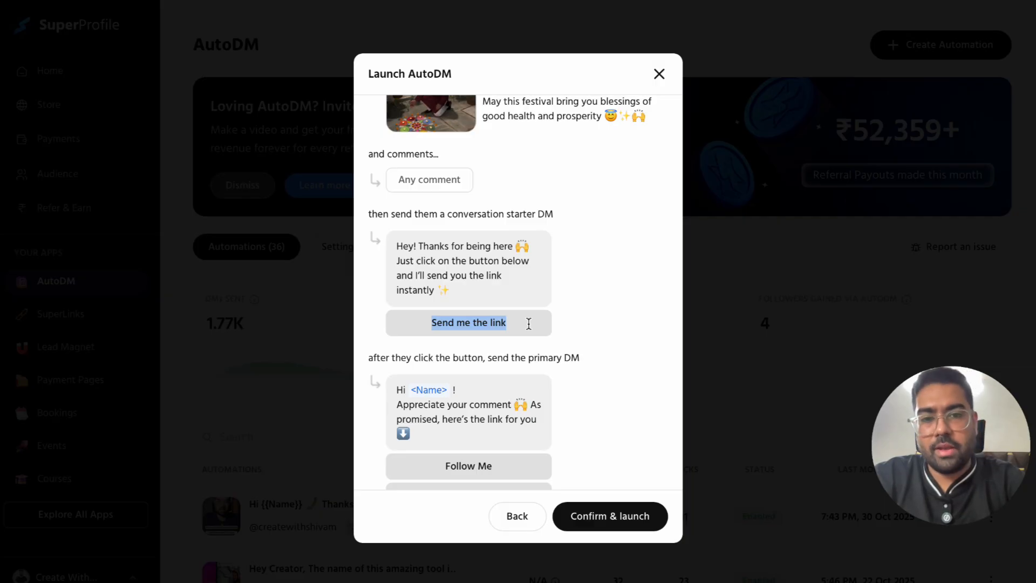
pyautogui.scroll(-3, 523, 322)
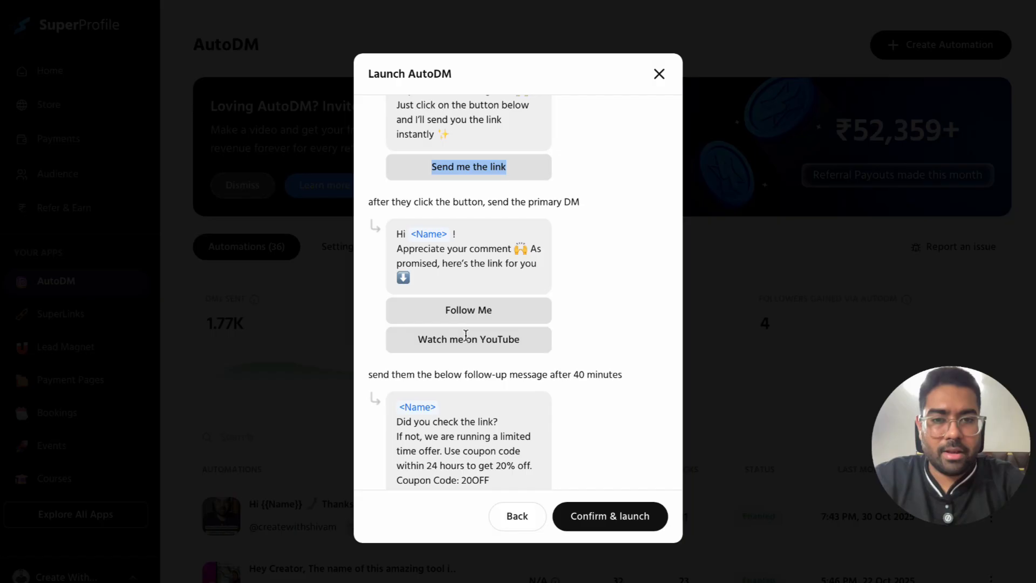
pyautogui.scroll(-1, 466, 335)
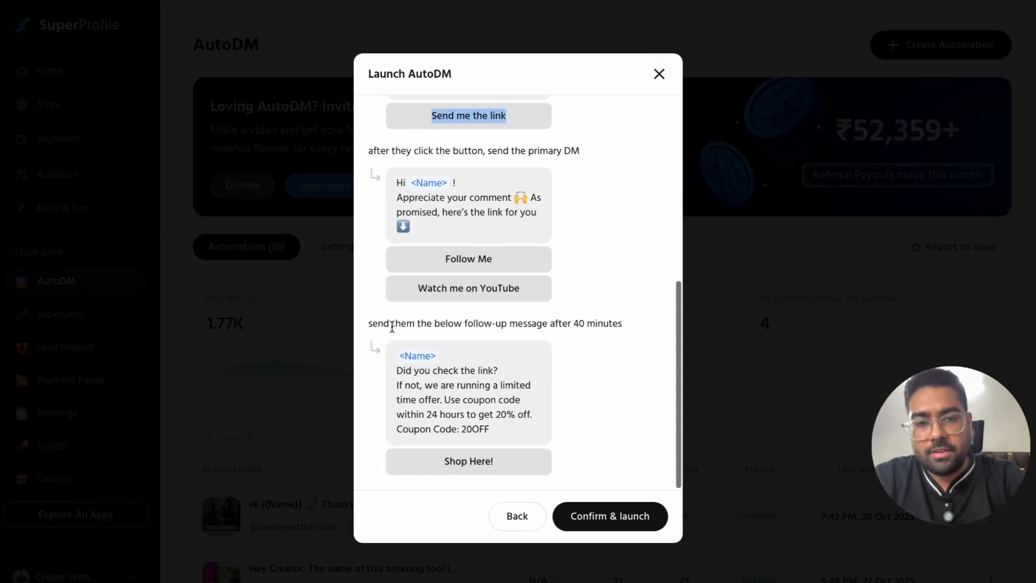
pyautogui.moveTo(390, 323); pyautogui.dragTo(624, 324)
pyautogui.click(626, 323)
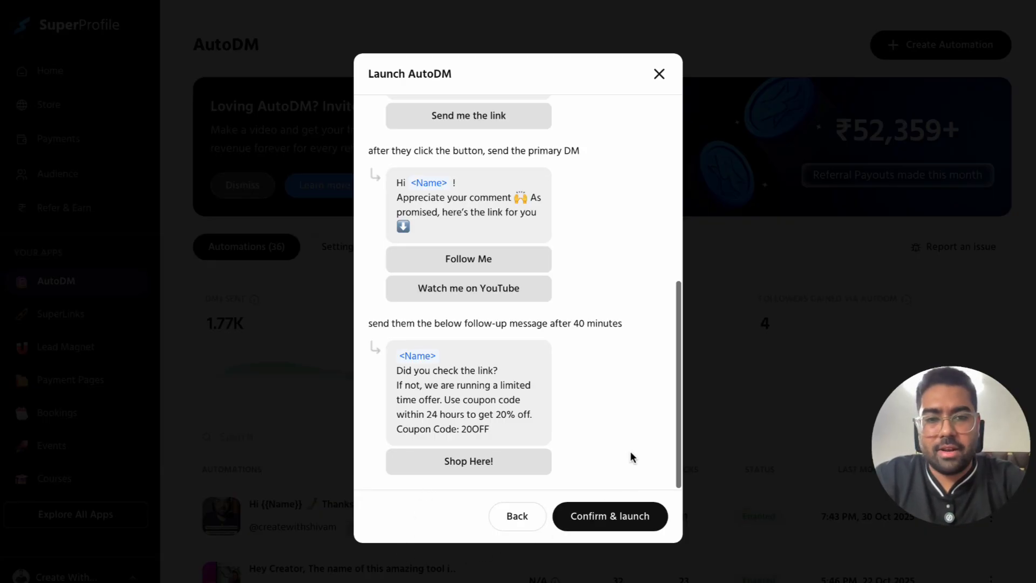
pyautogui.scroll(6, 632, 384)
pyautogui.scroll(-6, 632, 384)
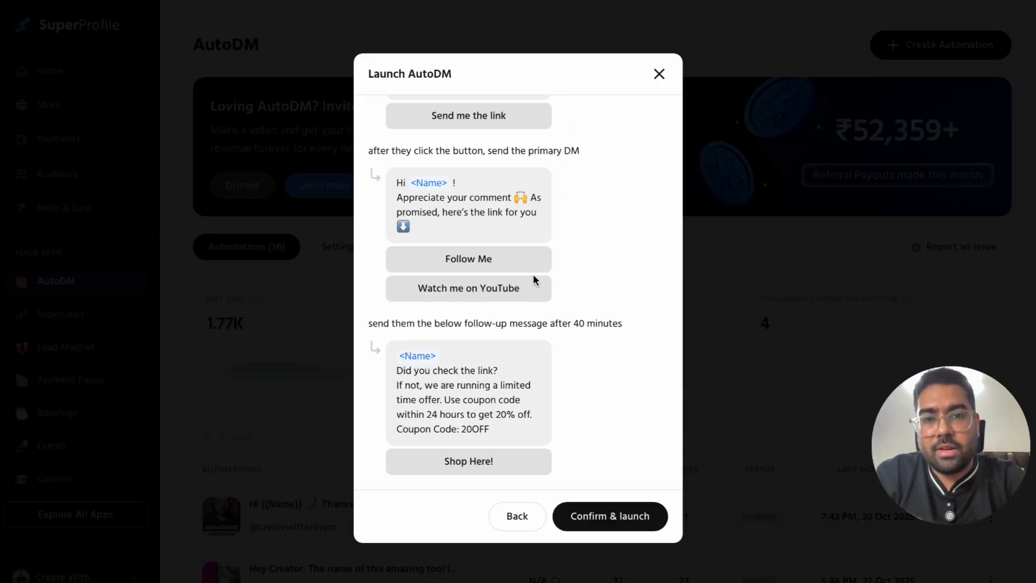
# - Recheck the launch summary from the trigger post to the follow-up message, and close the review without launching
pyautogui.scroll(15, 533, 274)
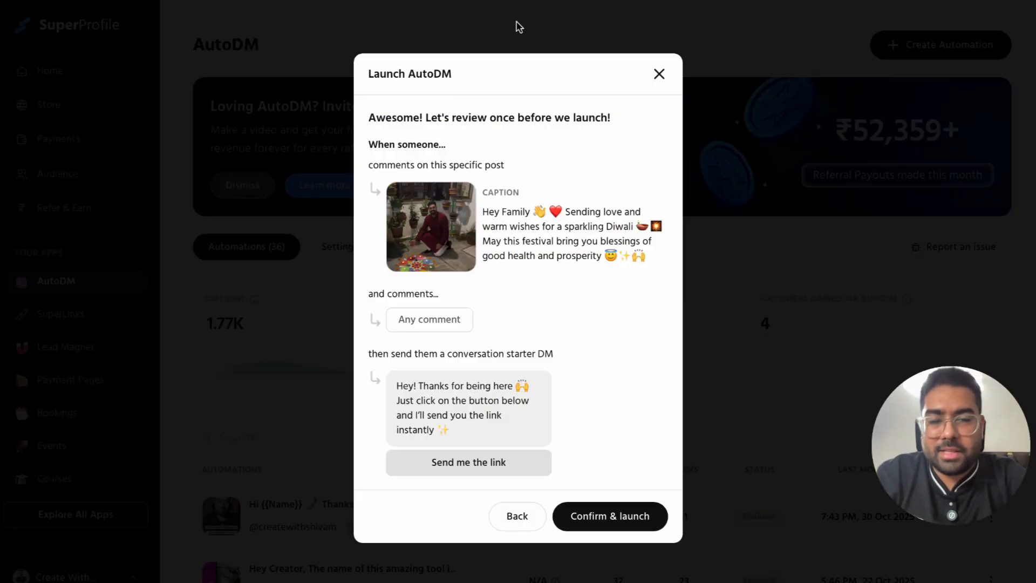
pyautogui.scroll(-10, 522, 197)
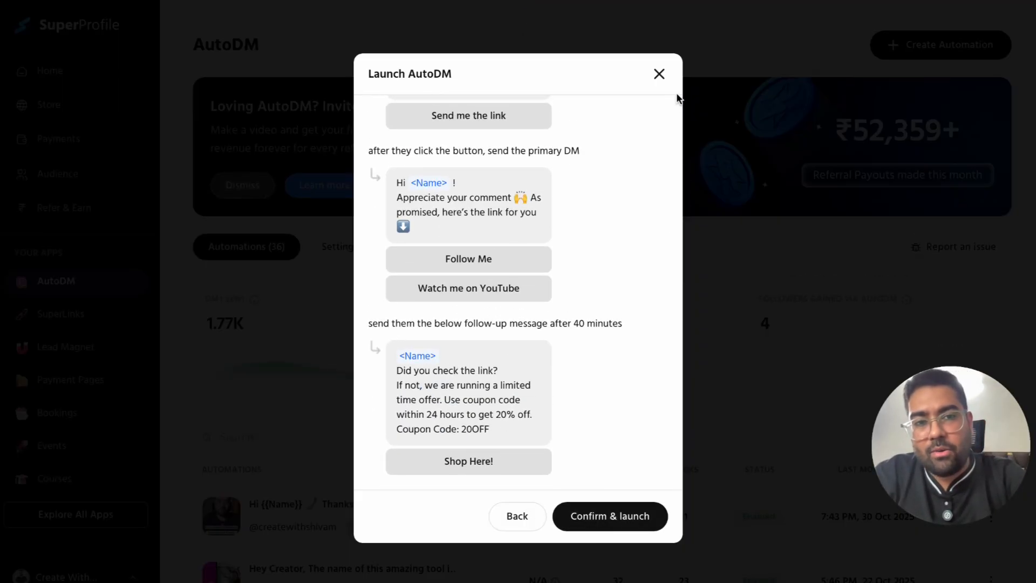
pyautogui.click(660, 76)
# - Look through the list of existing automations, comparing their triggers, runs, clicks and status
pyautogui.scroll(-10, 523, 427)
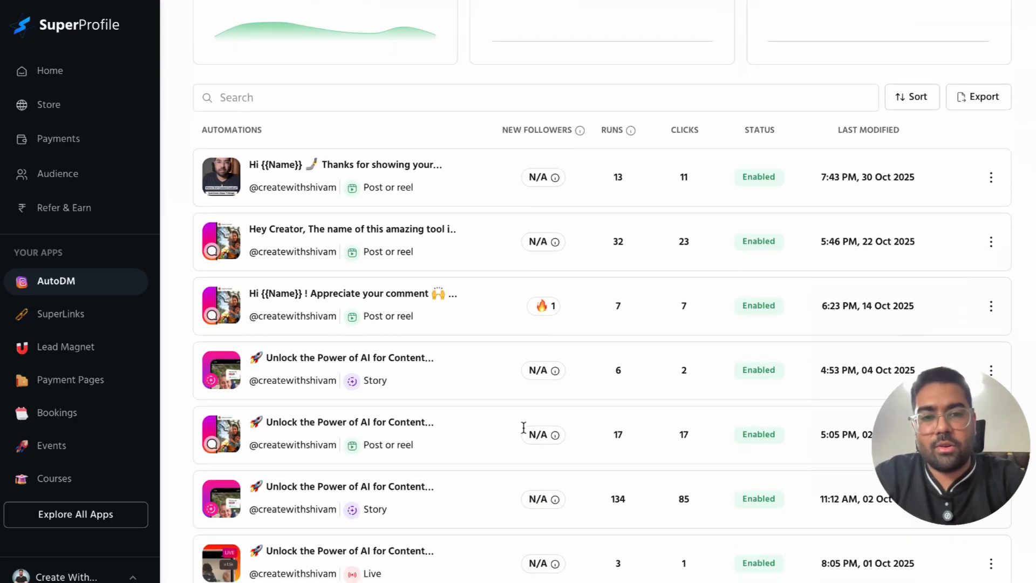
pyautogui.scroll(3, 524, 428)
pyautogui.scroll(-7, 523, 427)
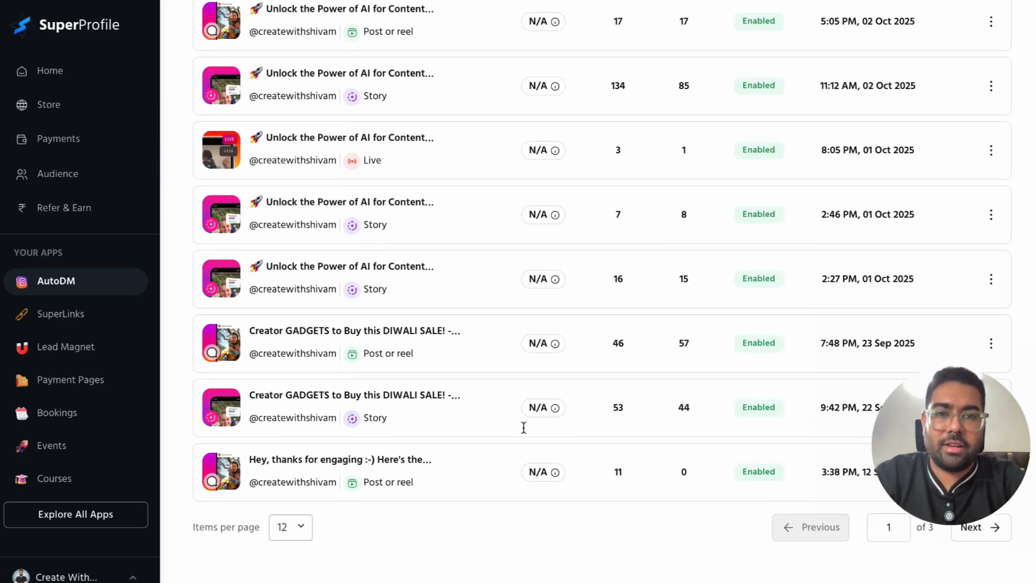
pyautogui.scroll(5, 523, 427)
pyautogui.scroll(4, 523, 427)
pyautogui.scroll(-8, 524, 427)
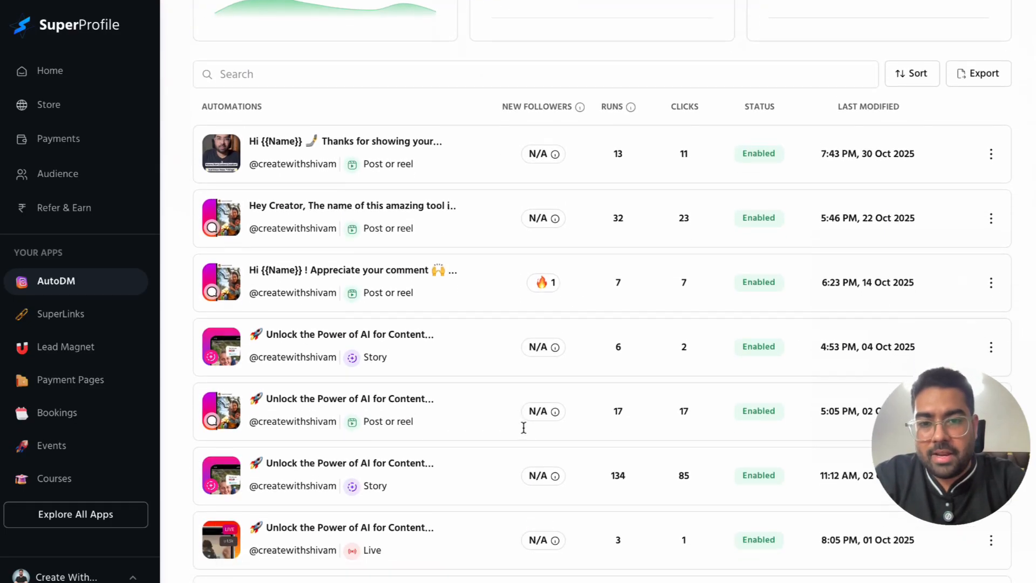
pyautogui.scroll(9, 523, 428)
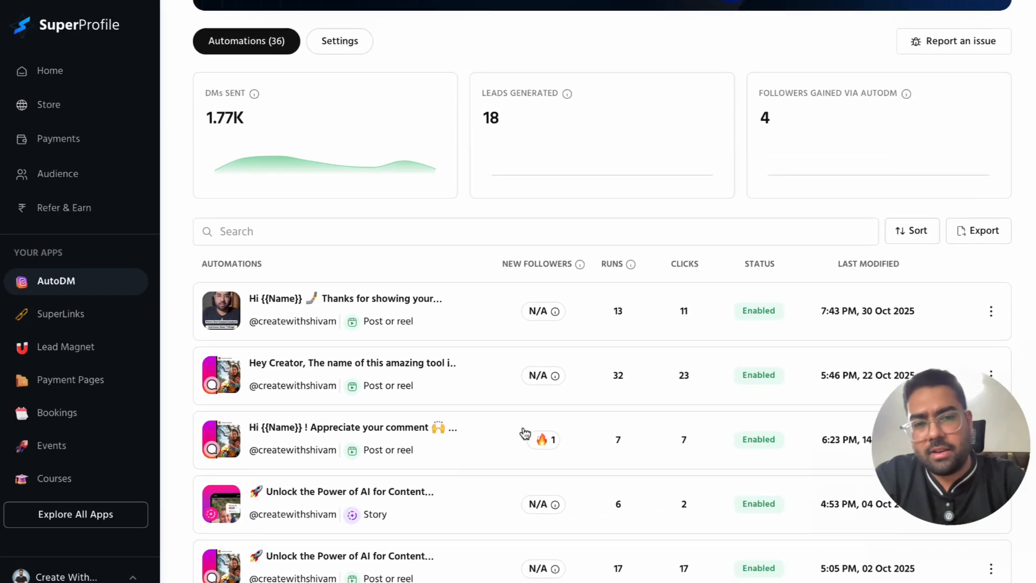
pyautogui.scroll(-2, 523, 432)
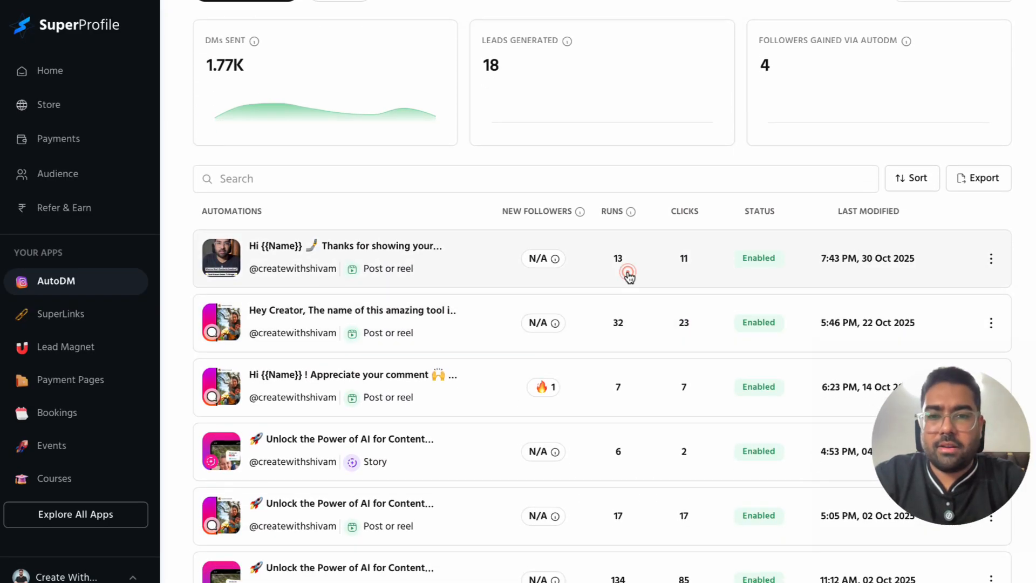
# - Open the post automation last modified on 30 Oct 2025, review its trigger, DMs and follow-up message, and close it
pyautogui.click(630, 277)
pyautogui.scroll(-7, 527, 374)
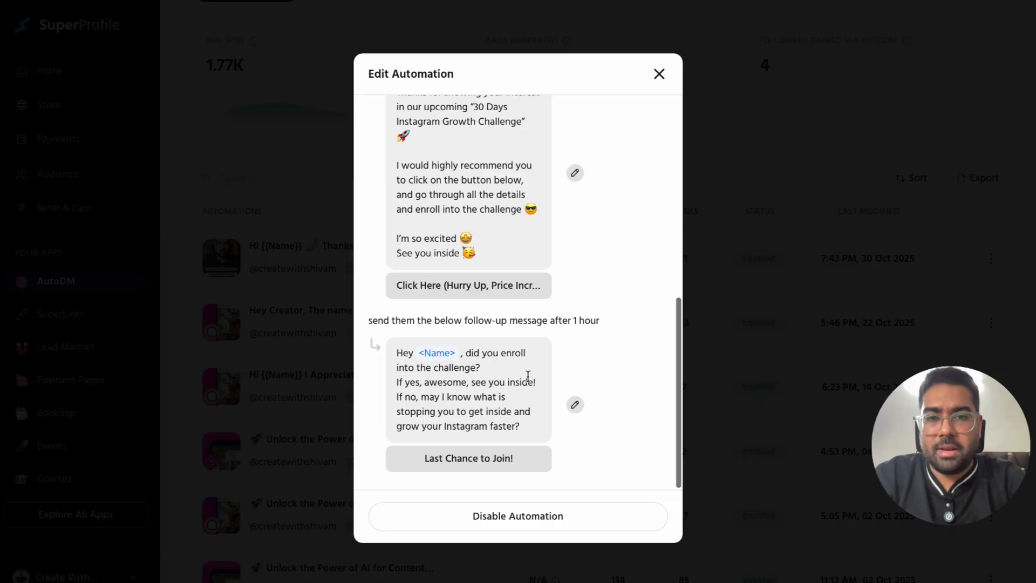
pyautogui.scroll(10, 527, 376)
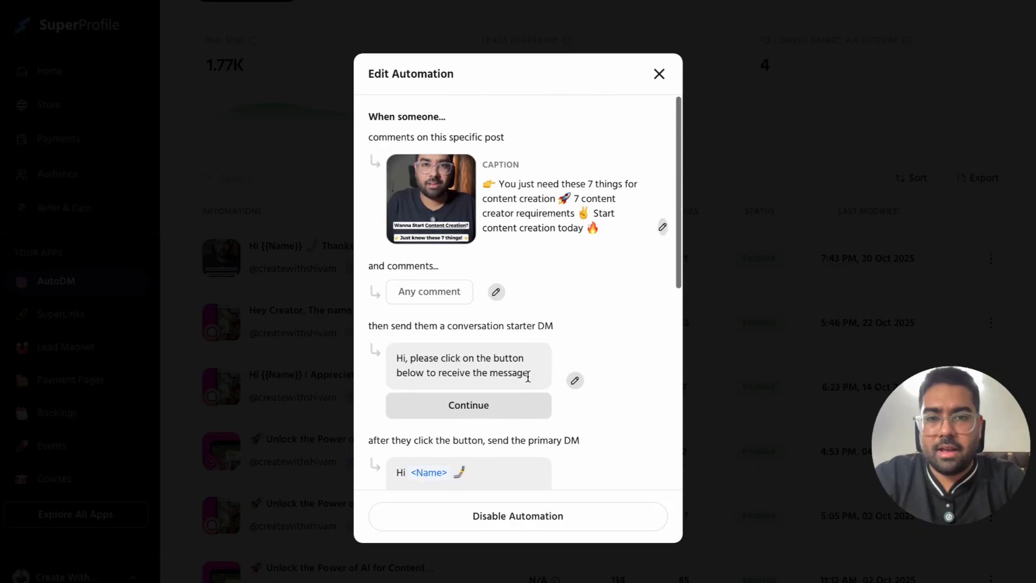
pyautogui.click(658, 73)
# - Open the story automation last modified at 11:12 AM on 02 Oct 2025, review its trigger, primary DM and follow-up, and close it
pyautogui.scroll(-7, 543, 331)
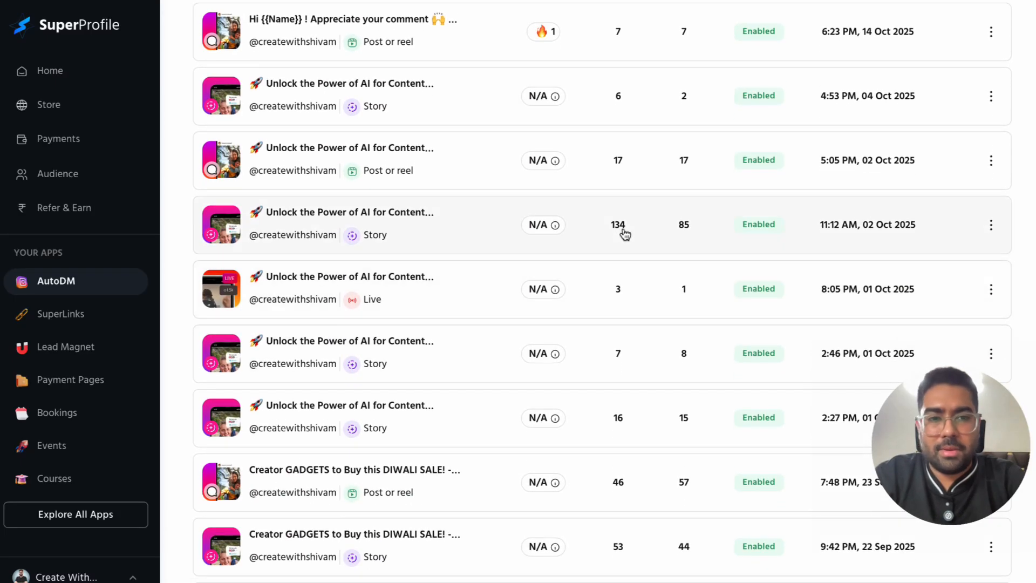
pyautogui.click(628, 236)
pyautogui.scroll(-3, 574, 394)
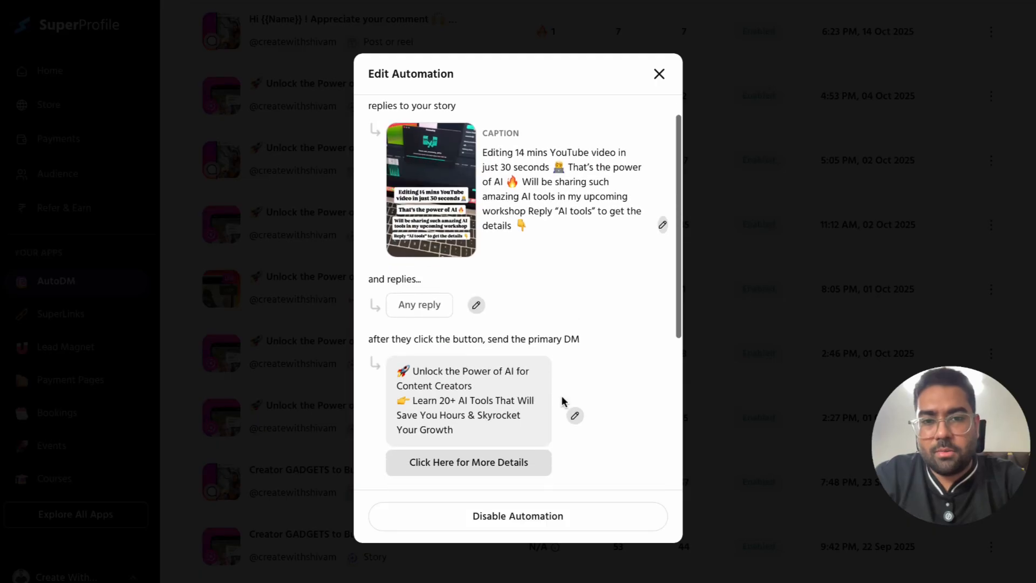
pyautogui.scroll(-3, 561, 402)
pyautogui.scroll(1, 562, 402)
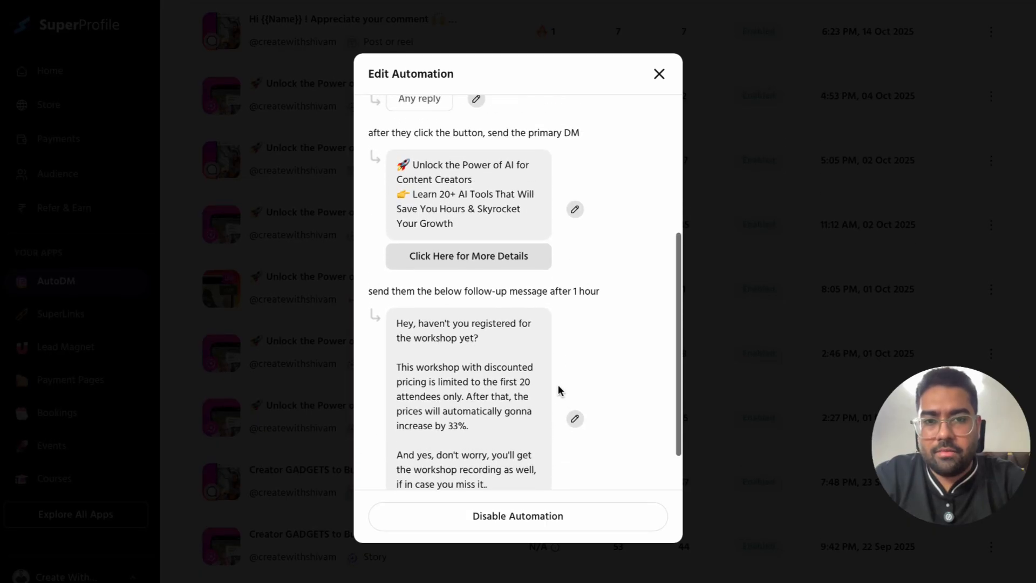
pyautogui.scroll(5, 537, 278)
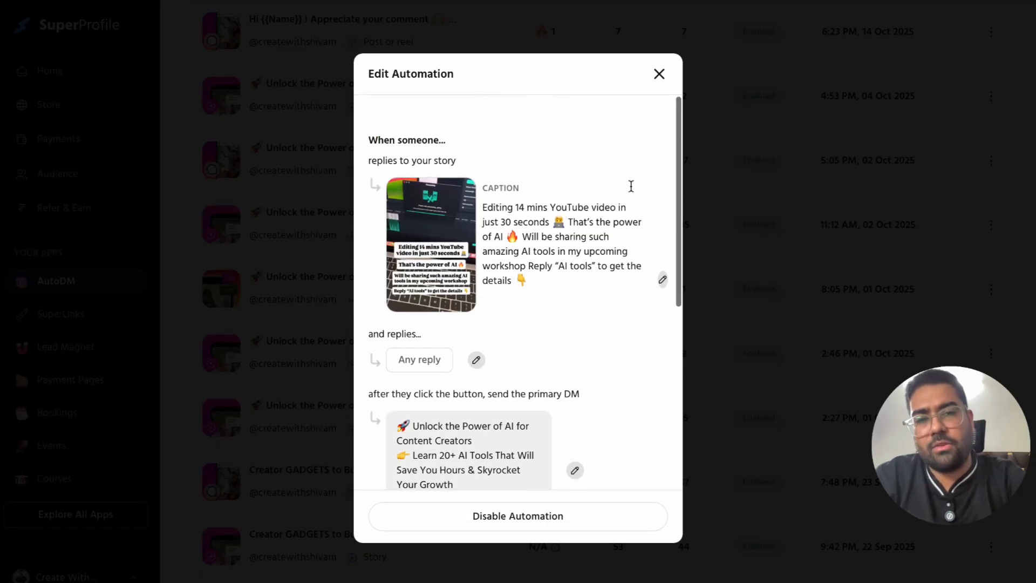
pyautogui.click(660, 75)
# - Copy the store's public link from the Store page, open the live page in the browser and look through its content
pyautogui.scroll(10, 624, 306)
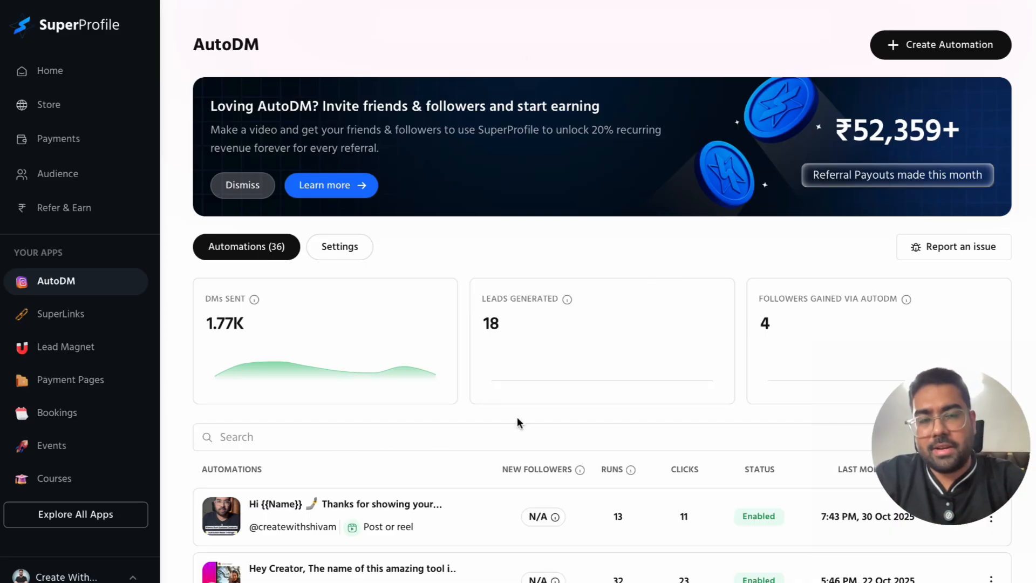
pyautogui.click(71, 109)
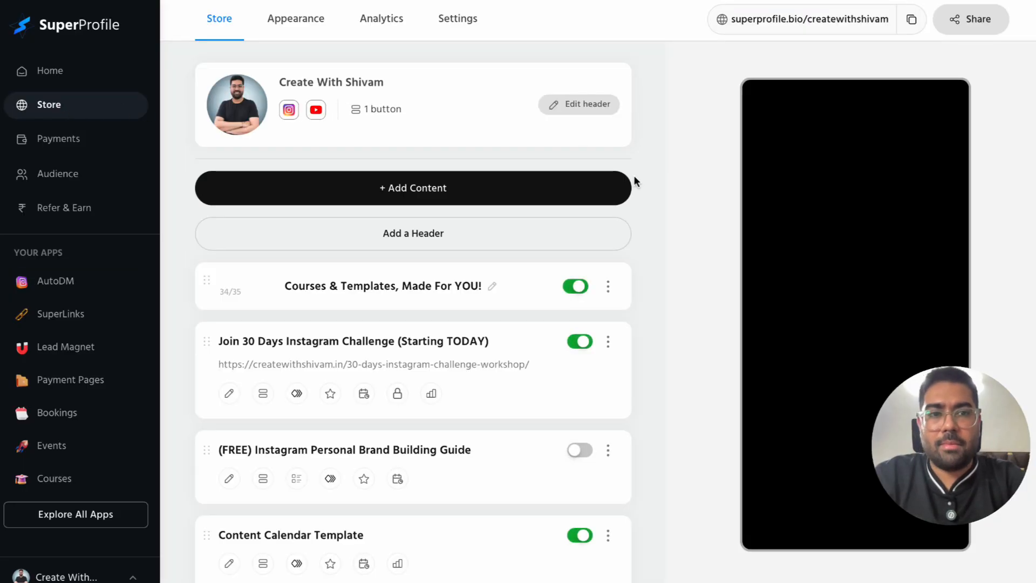
pyautogui.click(912, 20)
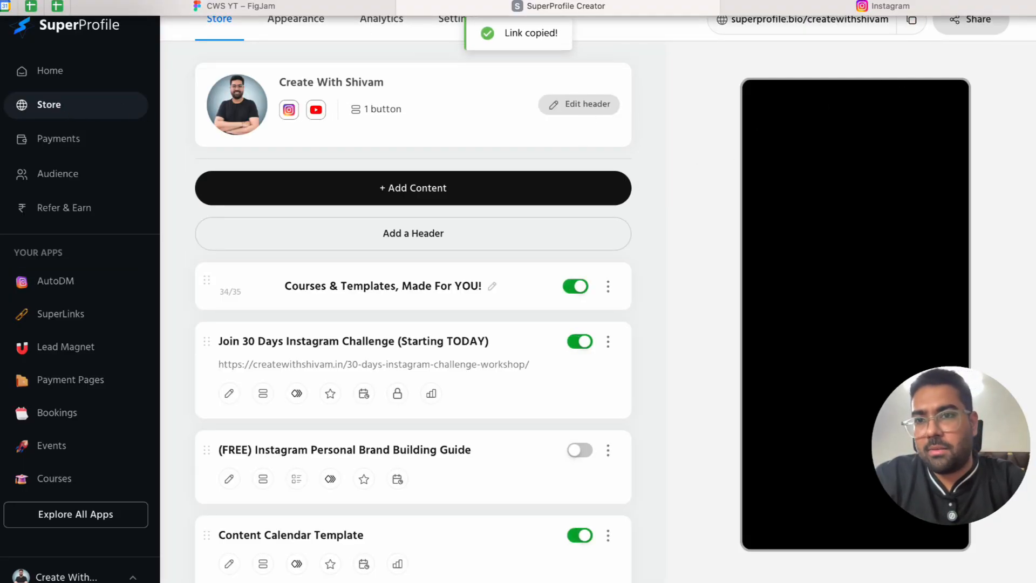
pyautogui.click(70, 6)
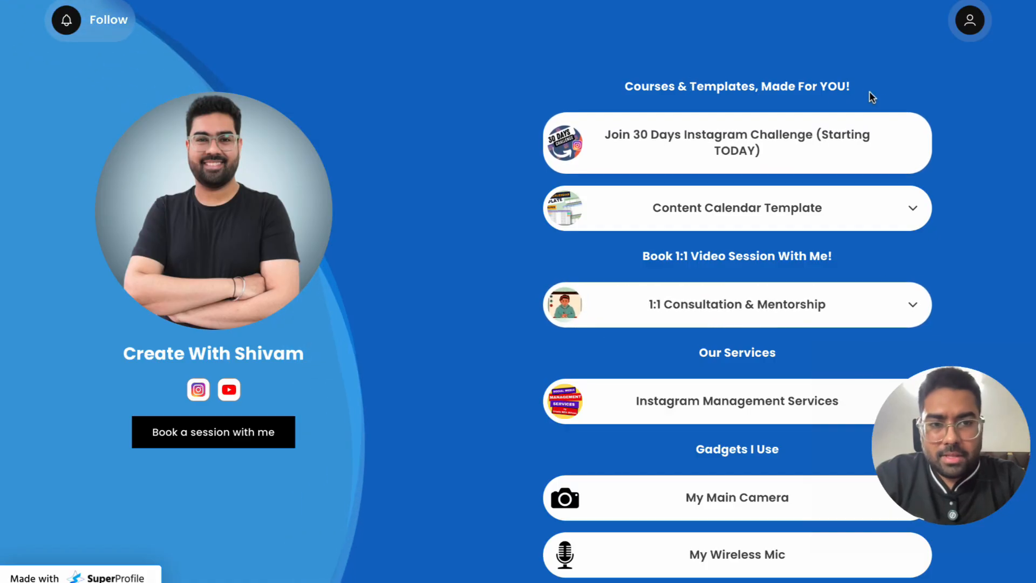
pyautogui.scroll(-5, 625, 517)
pyautogui.scroll(5, 625, 516)
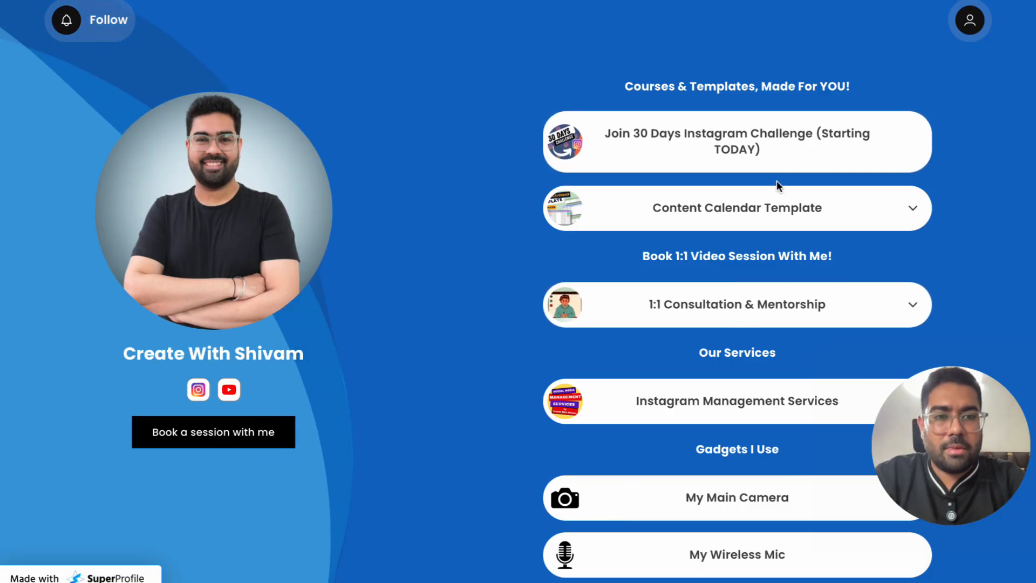
# - Expand the Content Calendar Template, Instagram Management Services and 1:1 Consultation & Mentorship items on the public store page
pyautogui.click(914, 211)
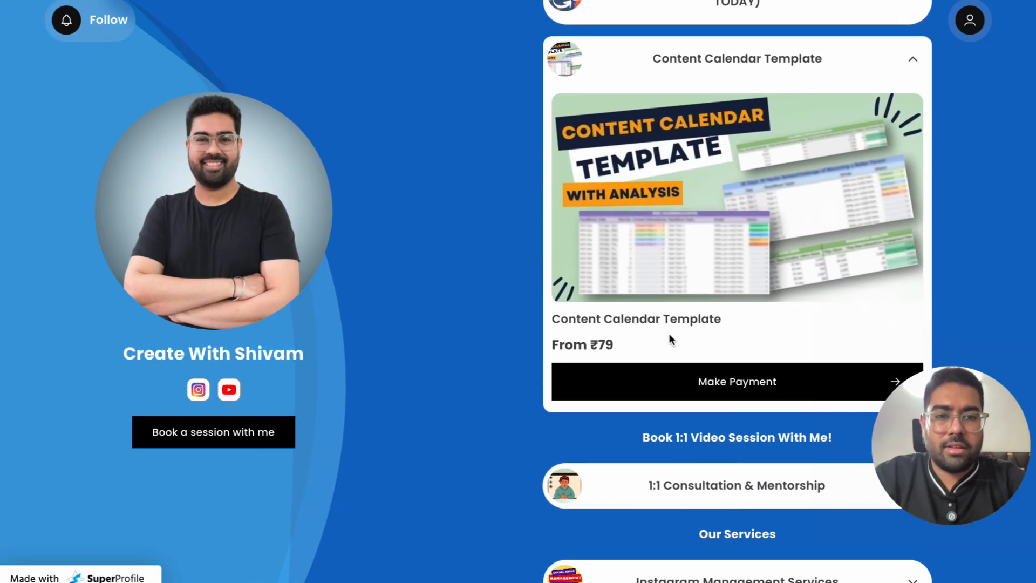
pyautogui.scroll(-6, 664, 377)
pyautogui.click(874, 189)
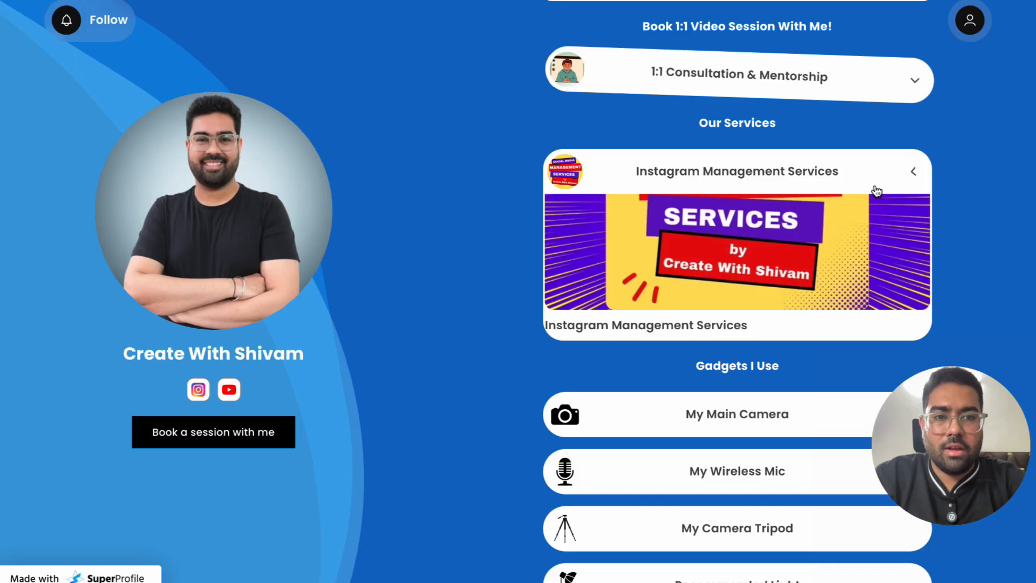
pyautogui.scroll(3, 857, 138)
pyautogui.click(893, 98)
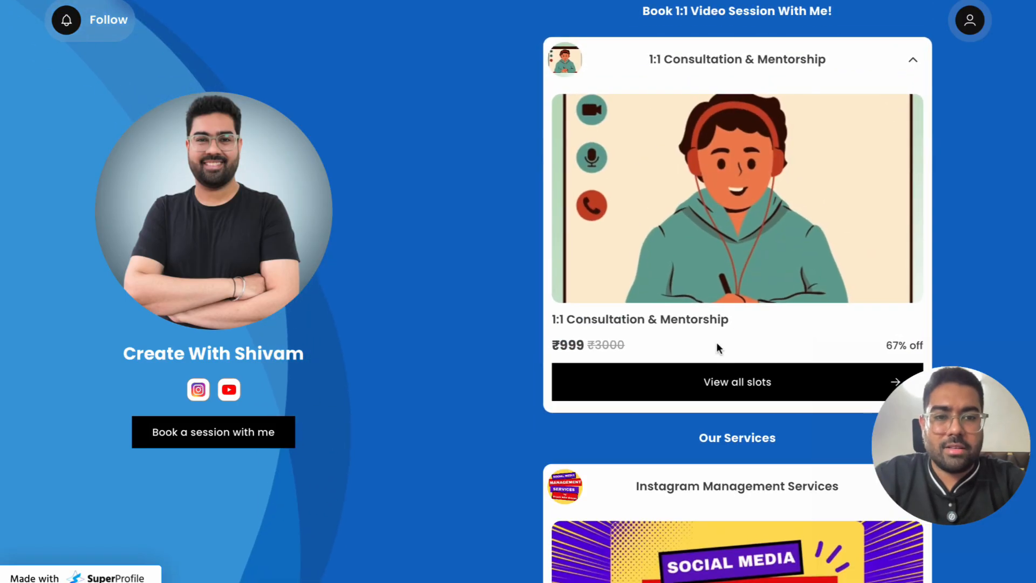
# - View the booking page for 1:1 Consultation & Mentorship, read its details, return to the store page and collapse that item
pyautogui.click(701, 377)
pyautogui.scroll(-1, 414, 324)
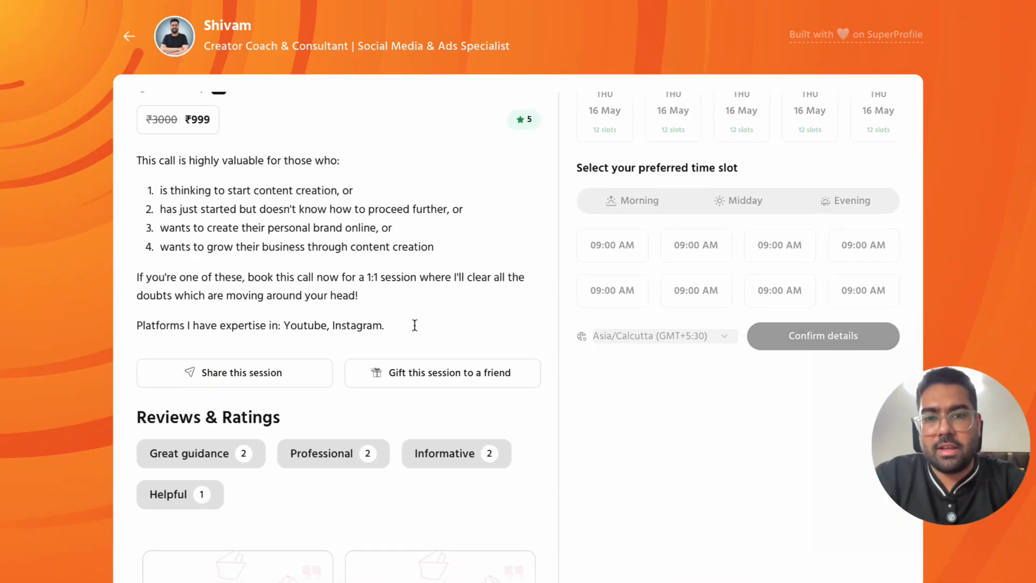
pyautogui.scroll(1, 415, 325)
pyautogui.click(755, 169)
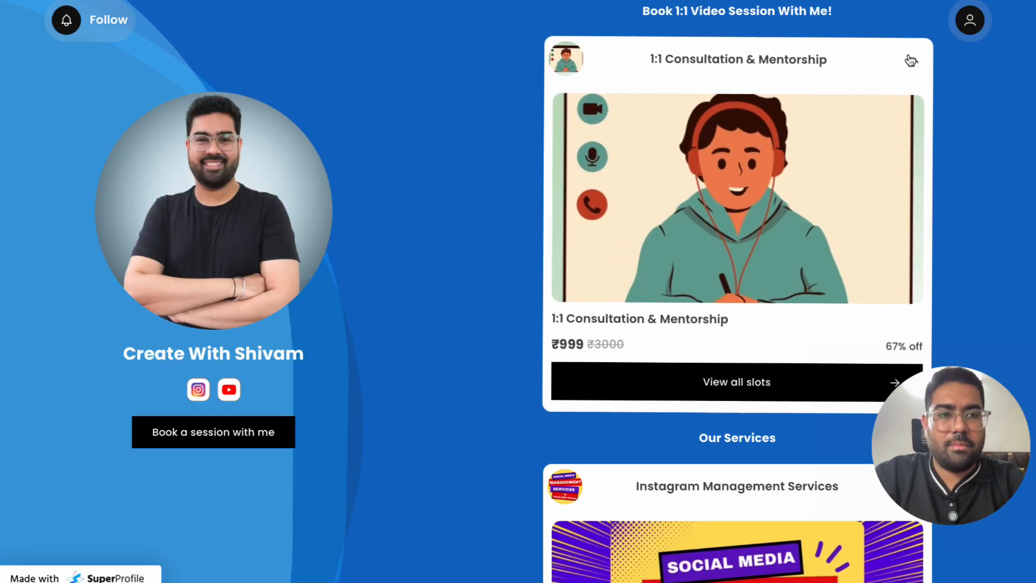
pyautogui.doubleClick(908, 60)
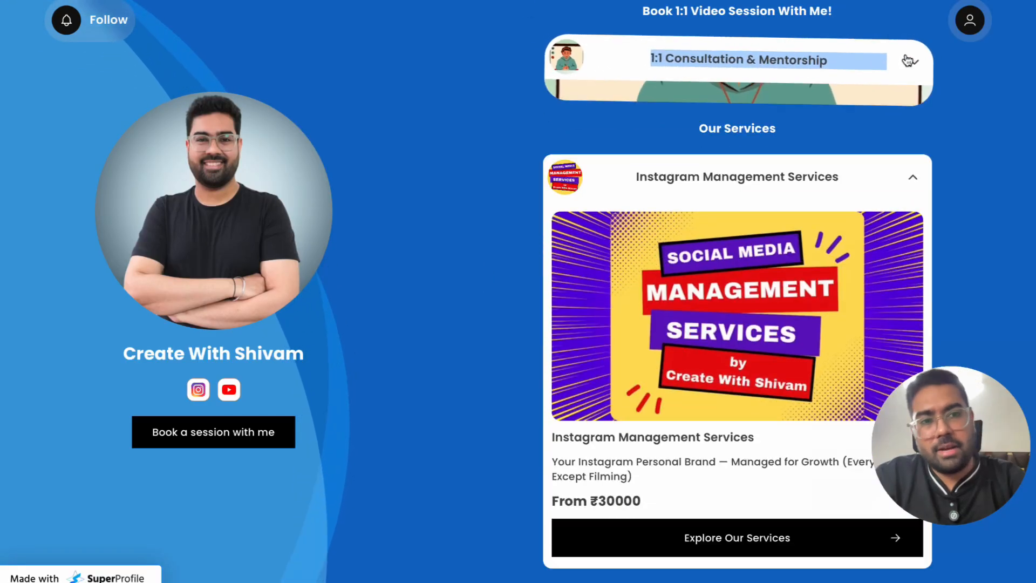
pyautogui.click(566, 91)
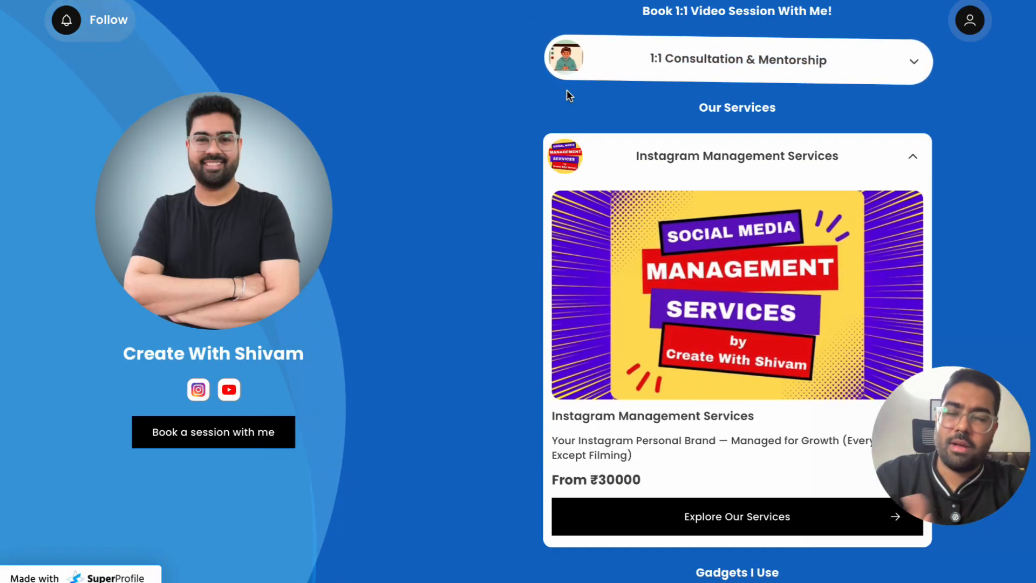